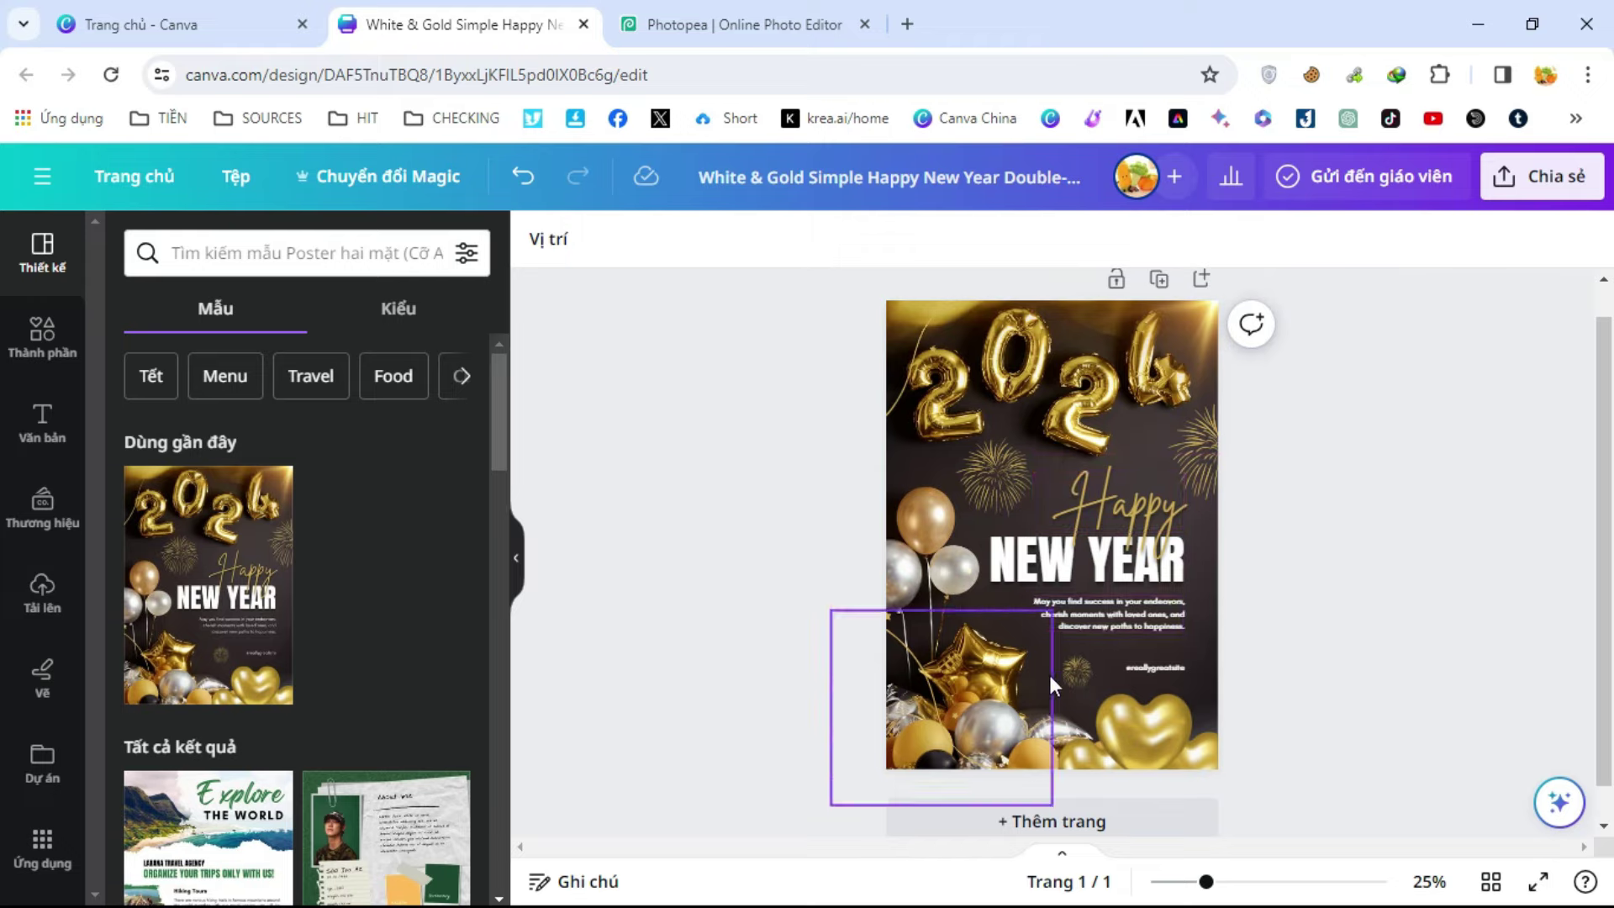
# Open the poster's download settings and browse the file types, including PDF Standard, PDF Print and SVG
pyautogui.click(1543, 187)
pyautogui.click(1225, 772)
pyautogui.click(1358, 341)
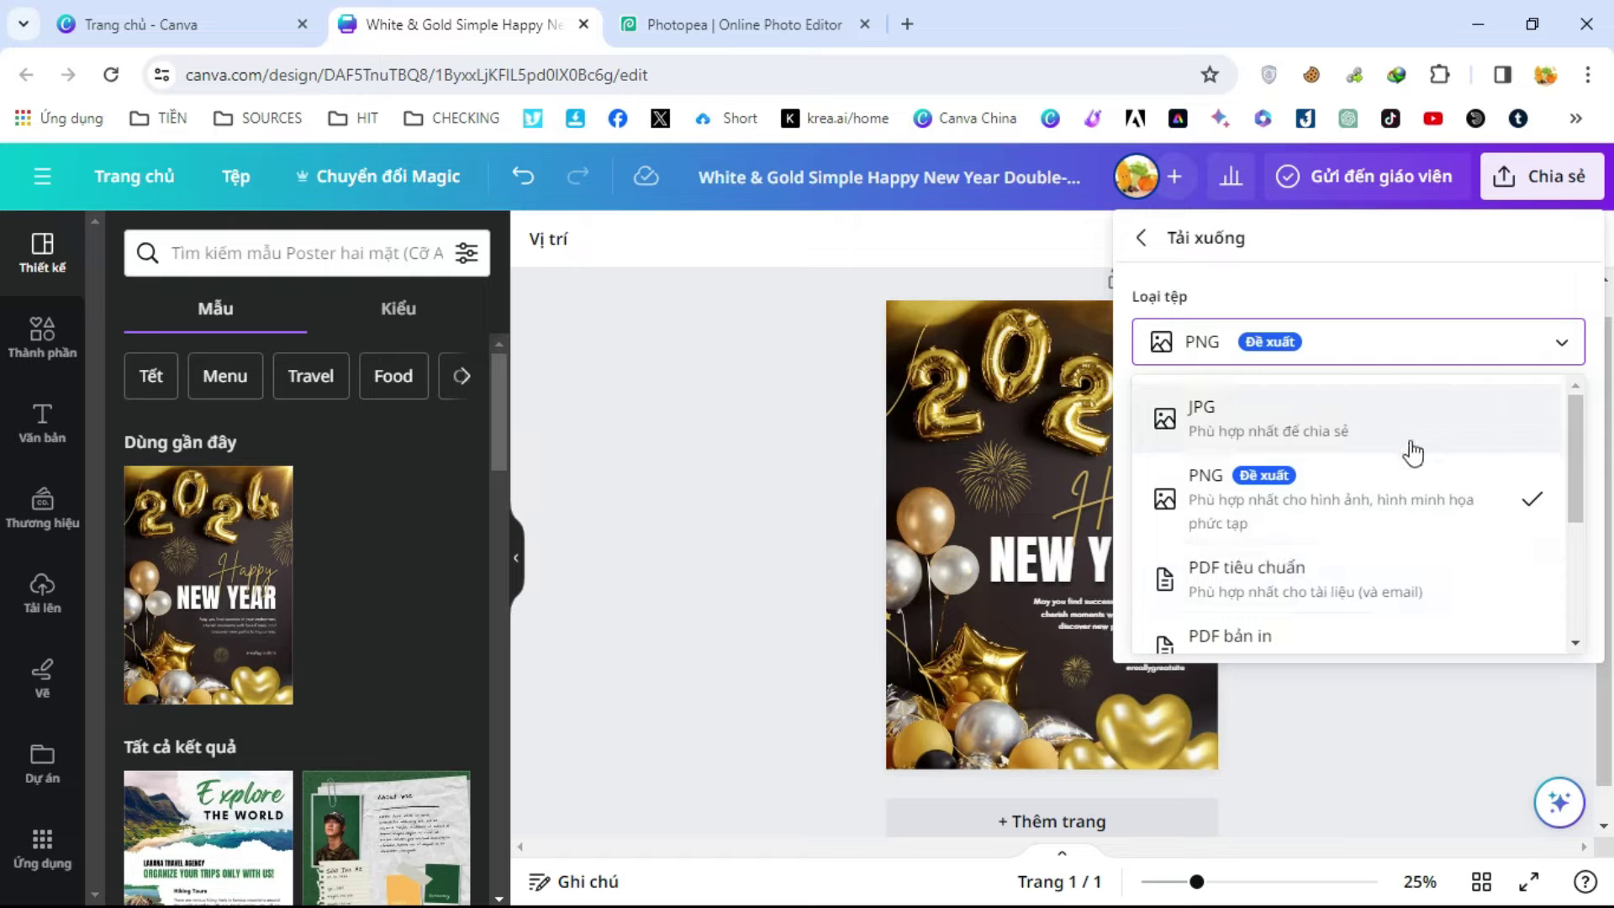
pyautogui.scroll(-2, 1412, 452)
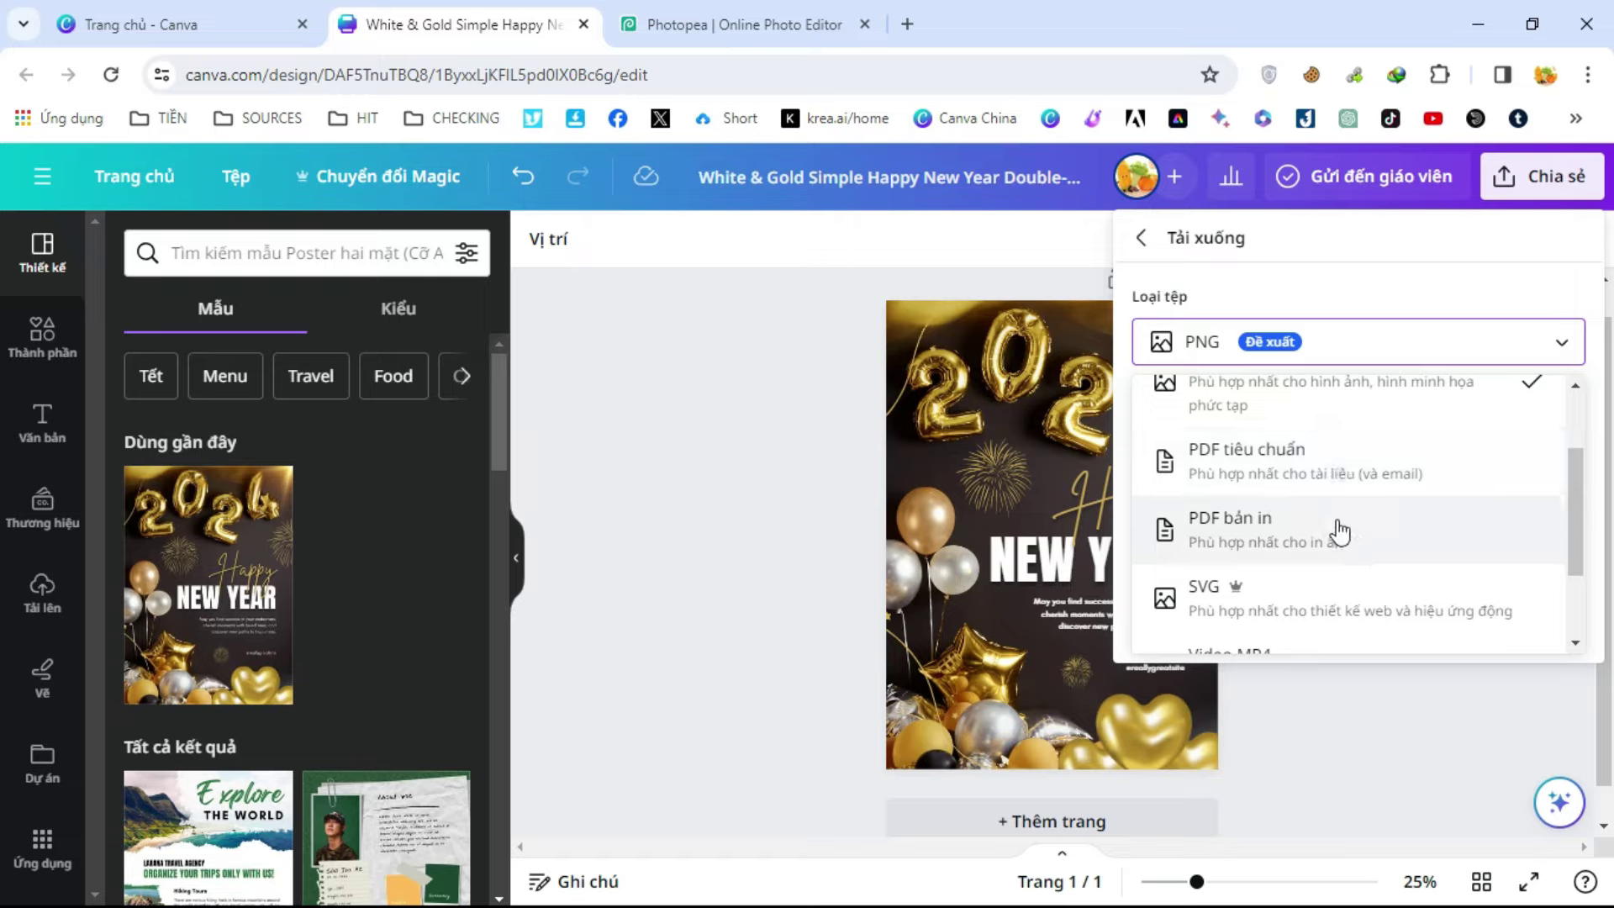
pyautogui.scroll(-2, 1337, 538)
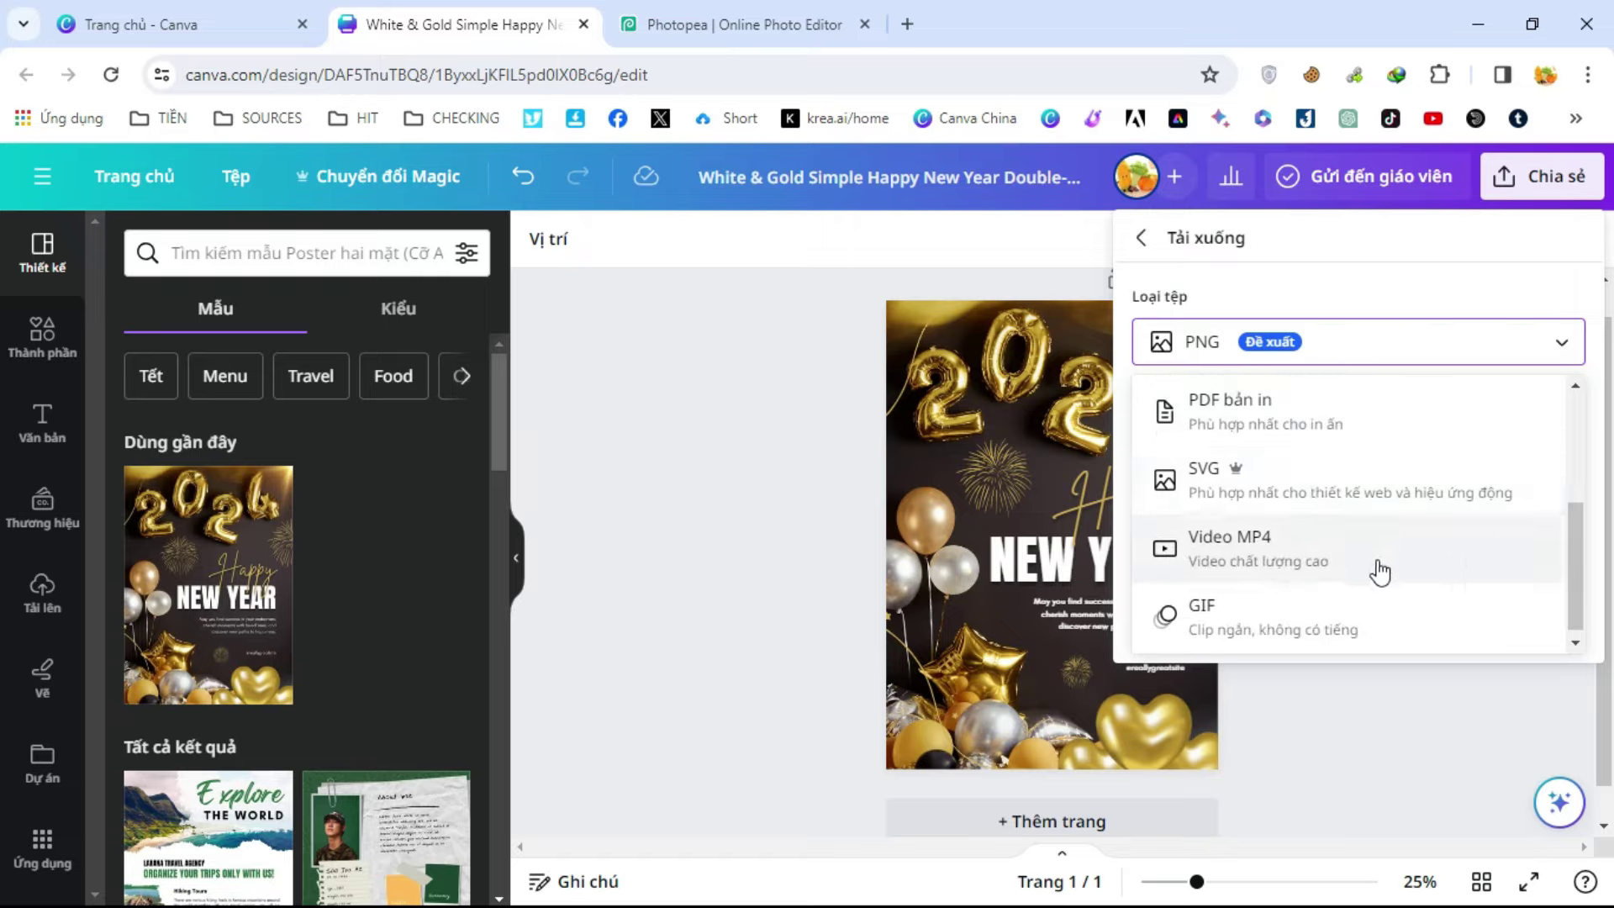
pyautogui.scroll(-1, 1372, 584)
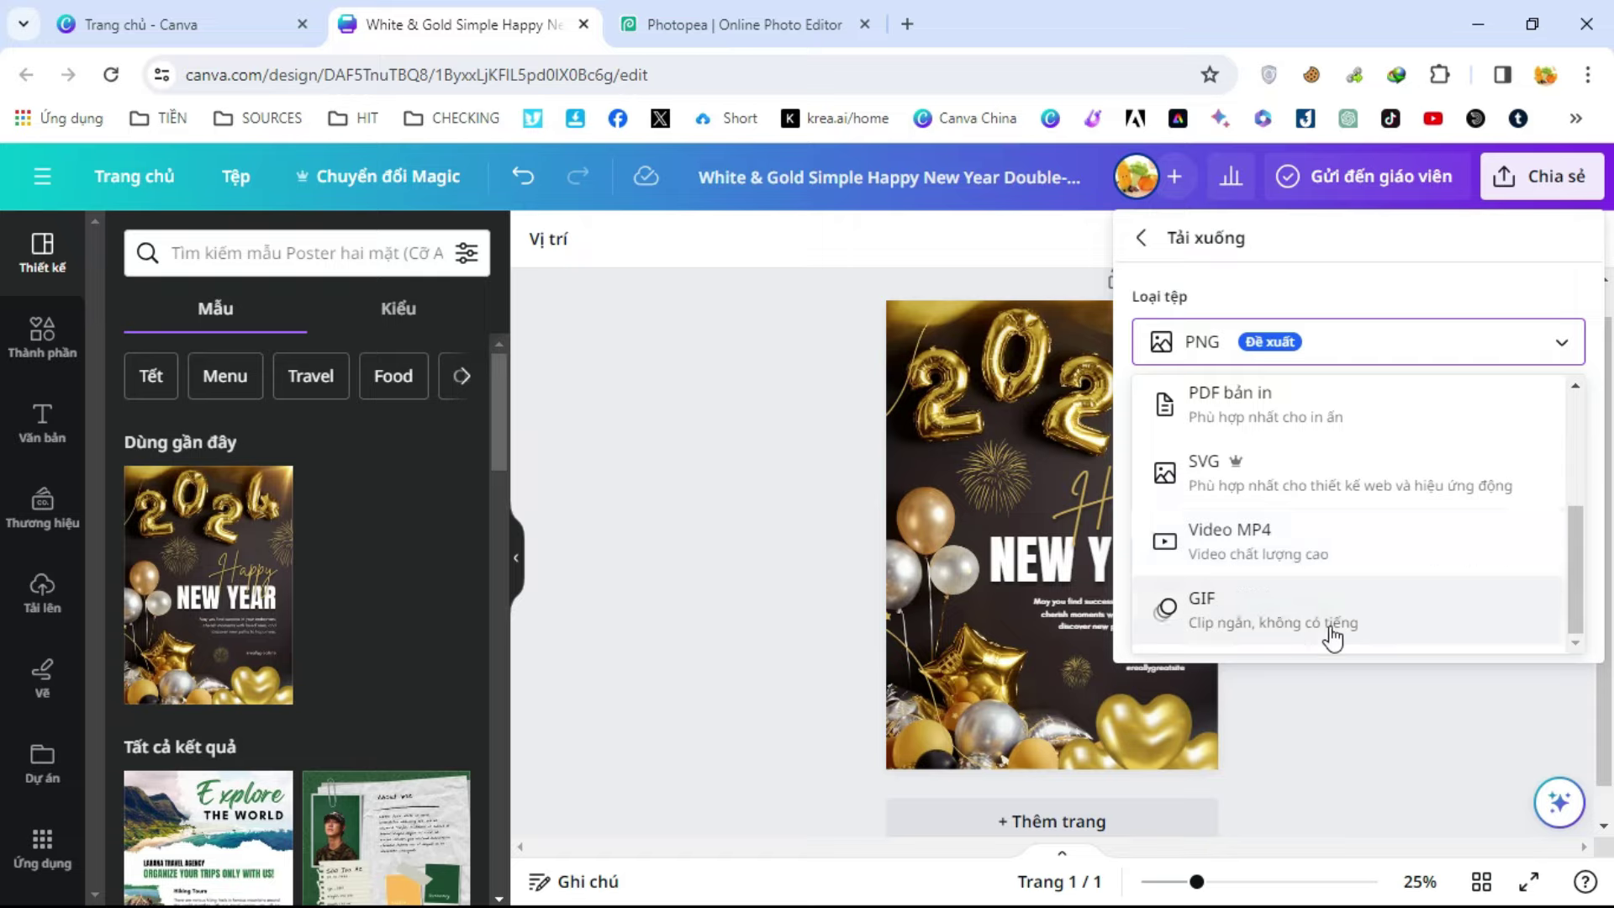
pyautogui.scroll(3, 1421, 572)
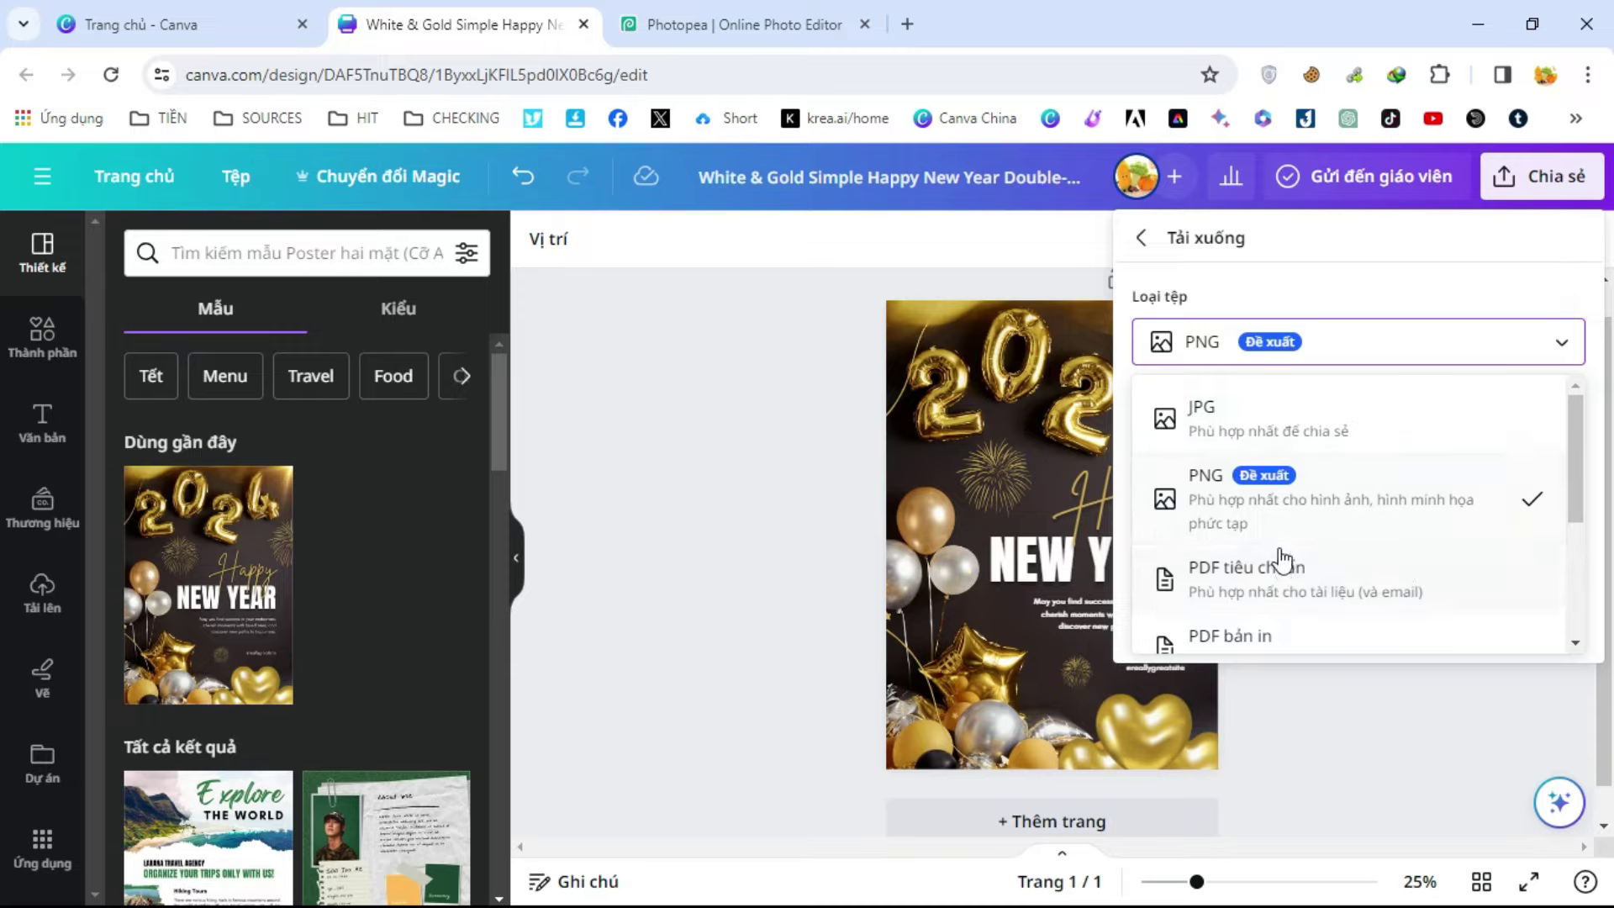
pyautogui.scroll(-2, 1275, 582)
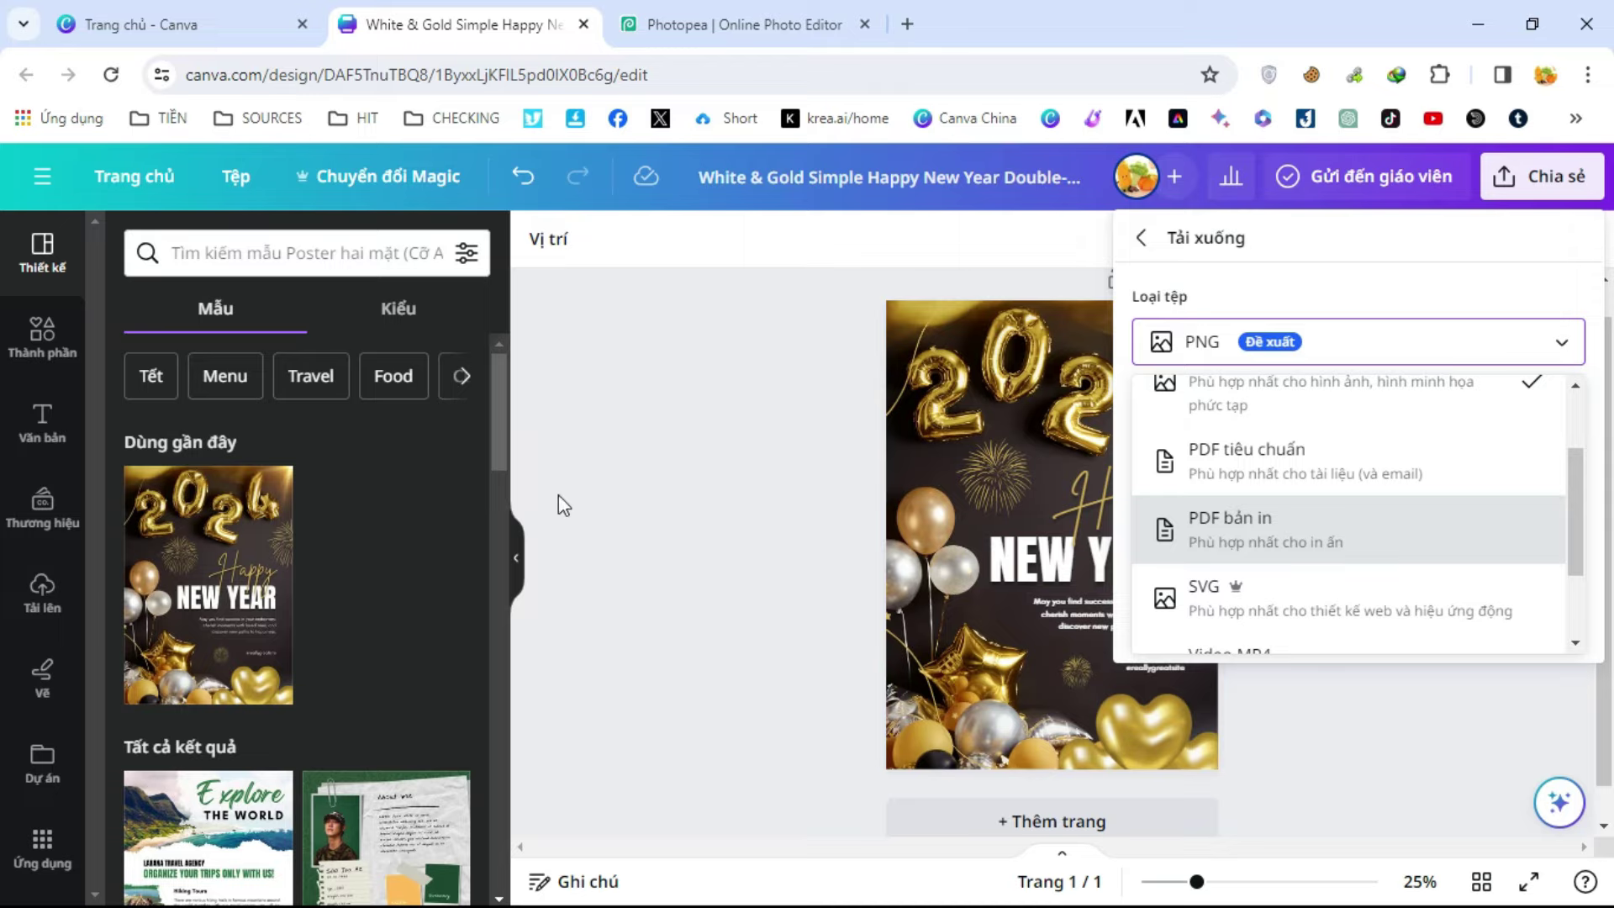
pyautogui.press('Up')
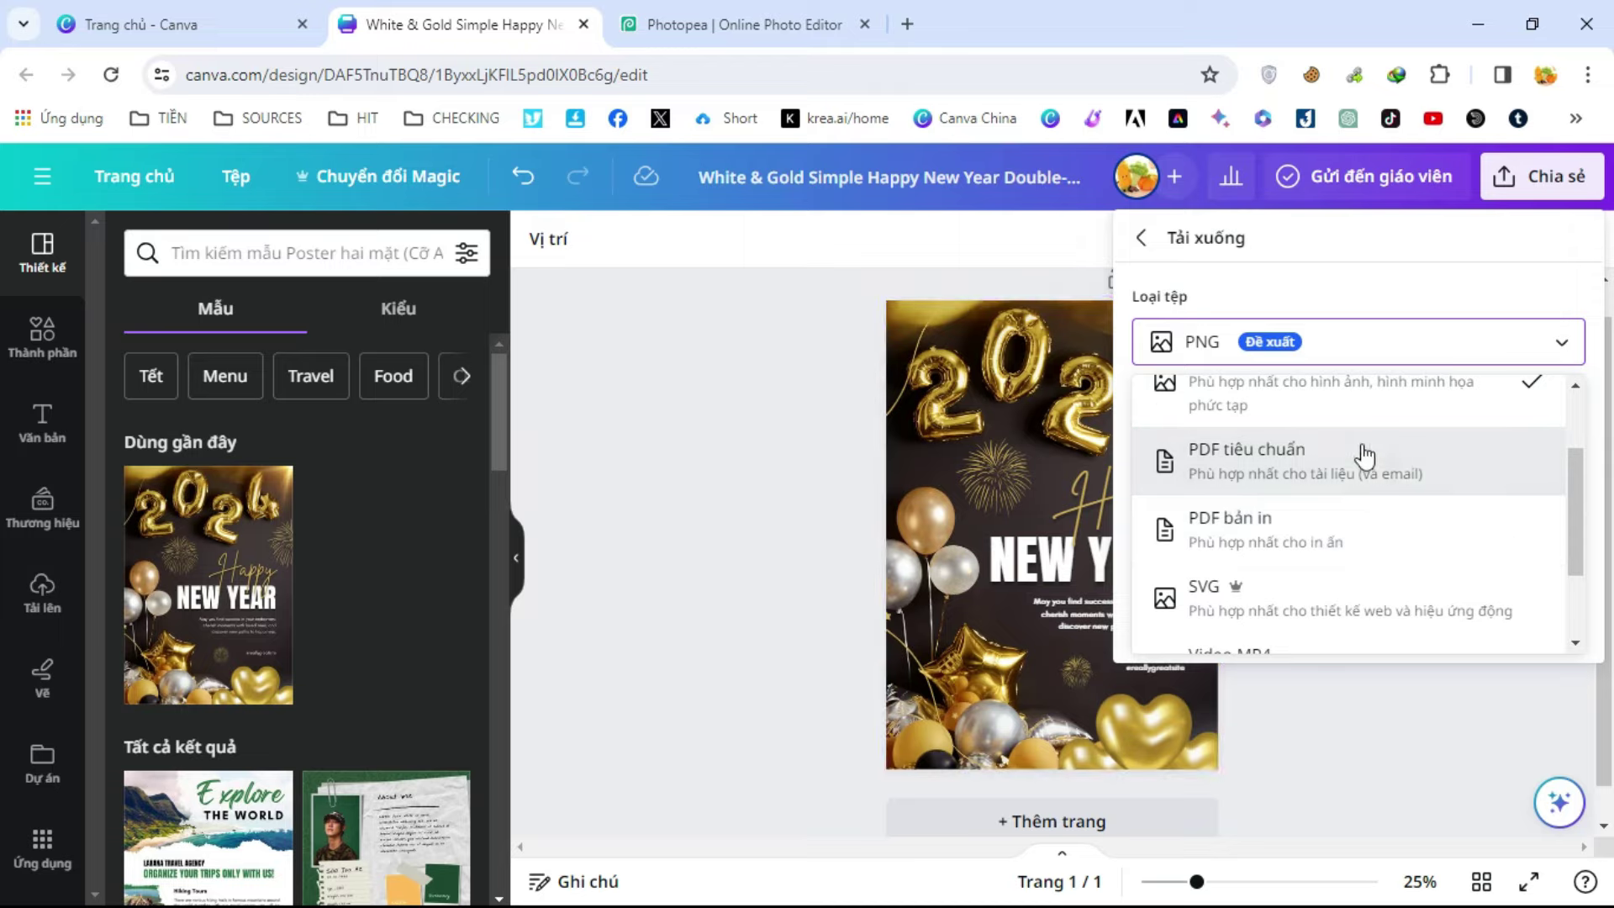
pyautogui.scroll(-2, 1334, 545)
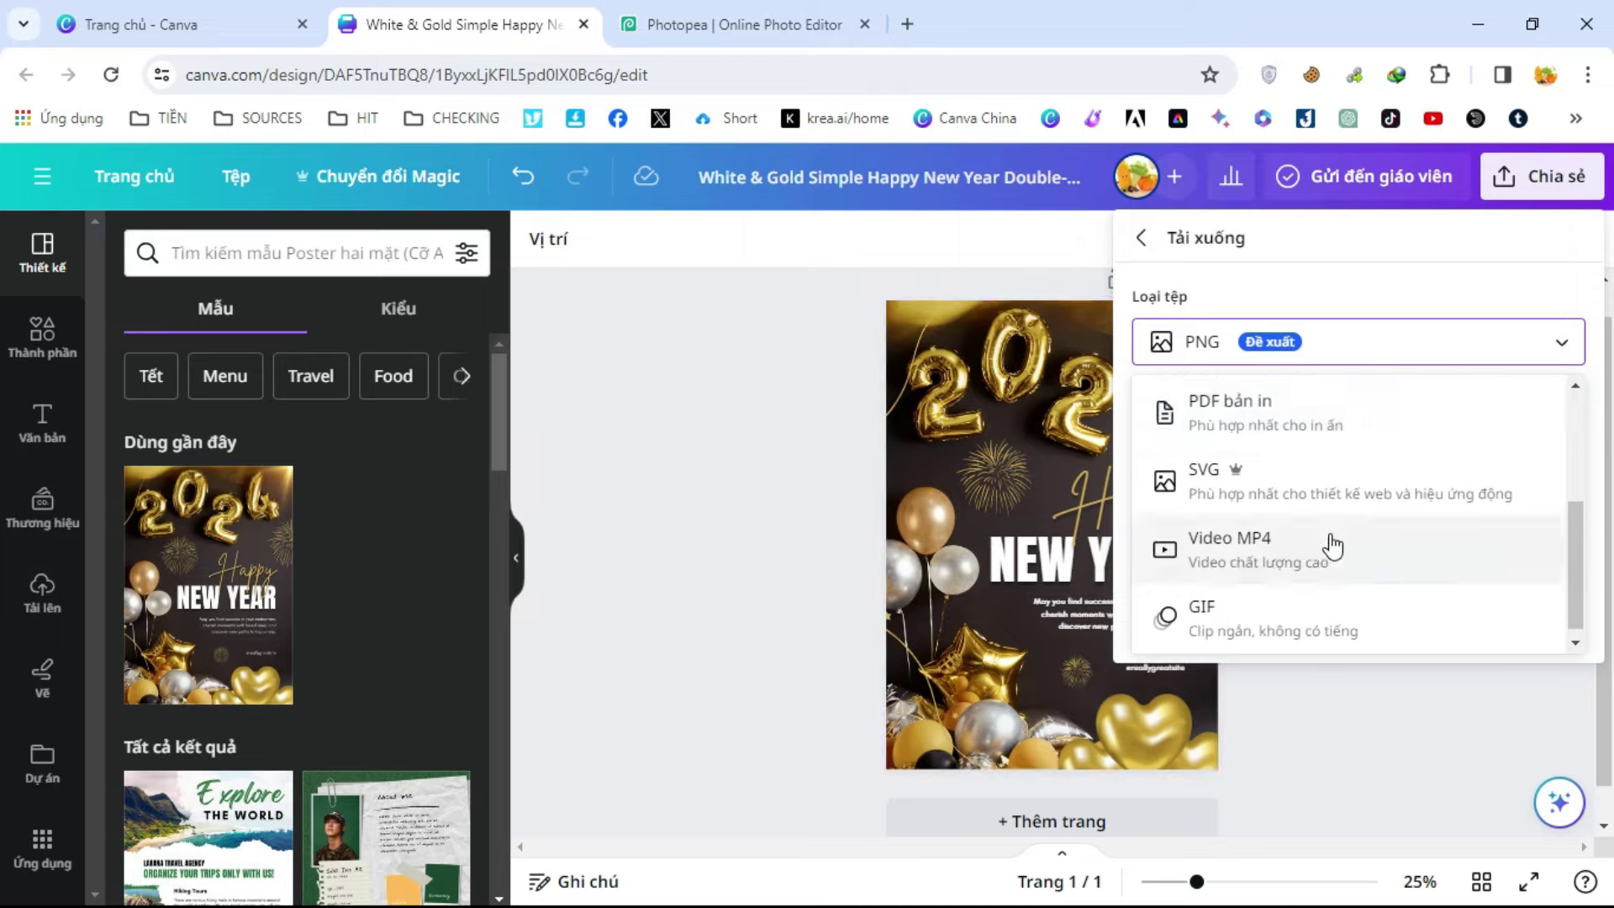
pyautogui.scroll(2, 1329, 542)
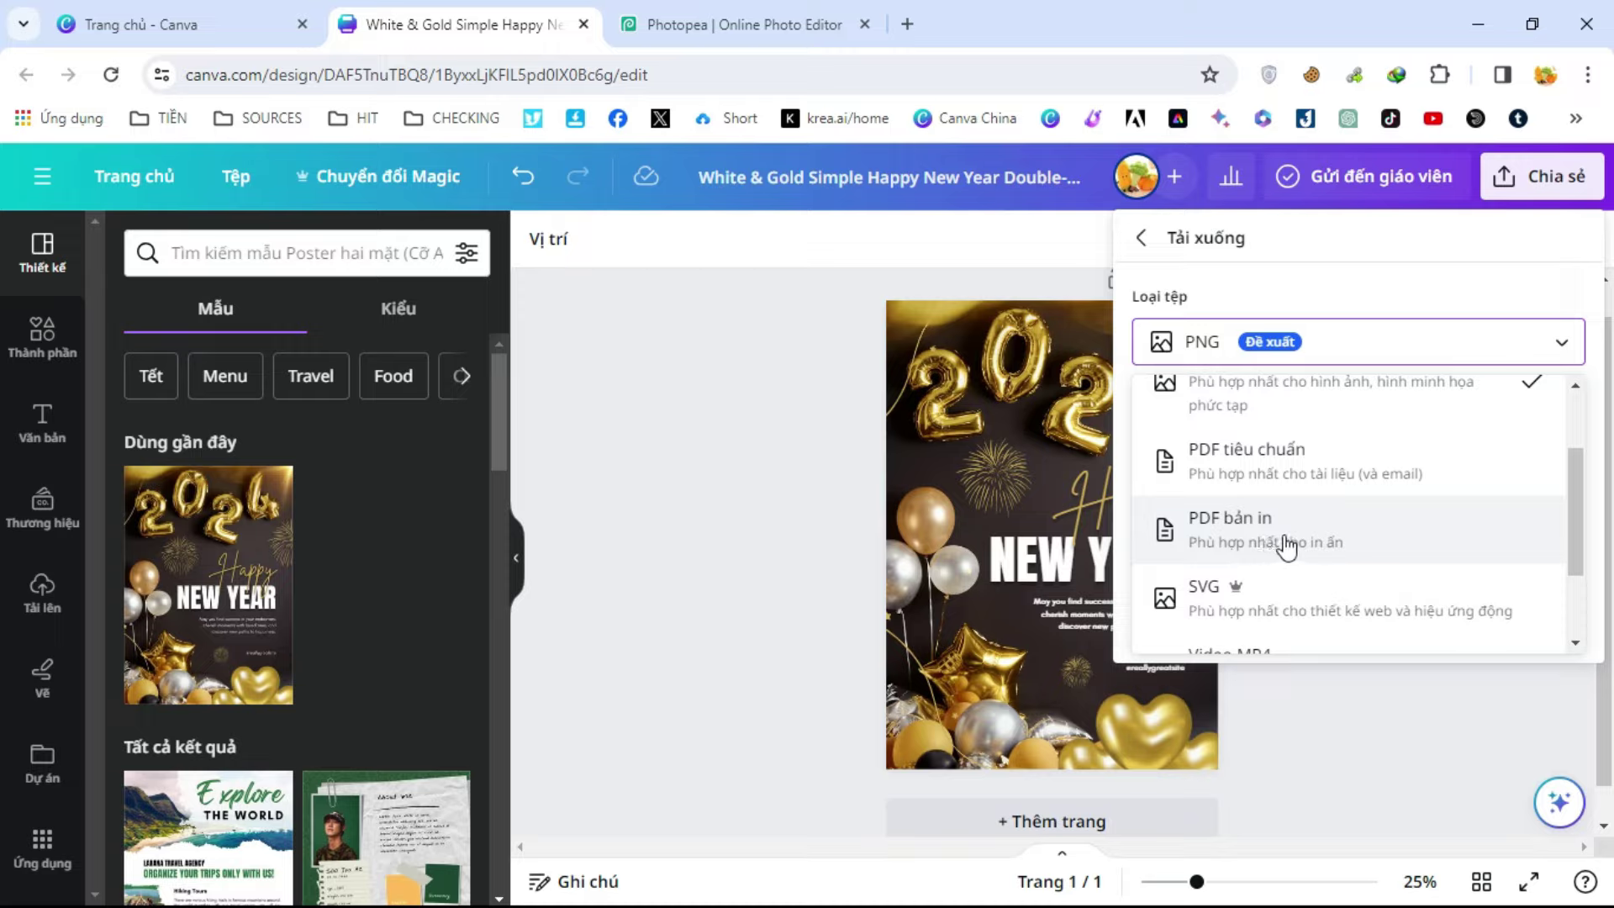
pyautogui.scroll(-2, 1311, 547)
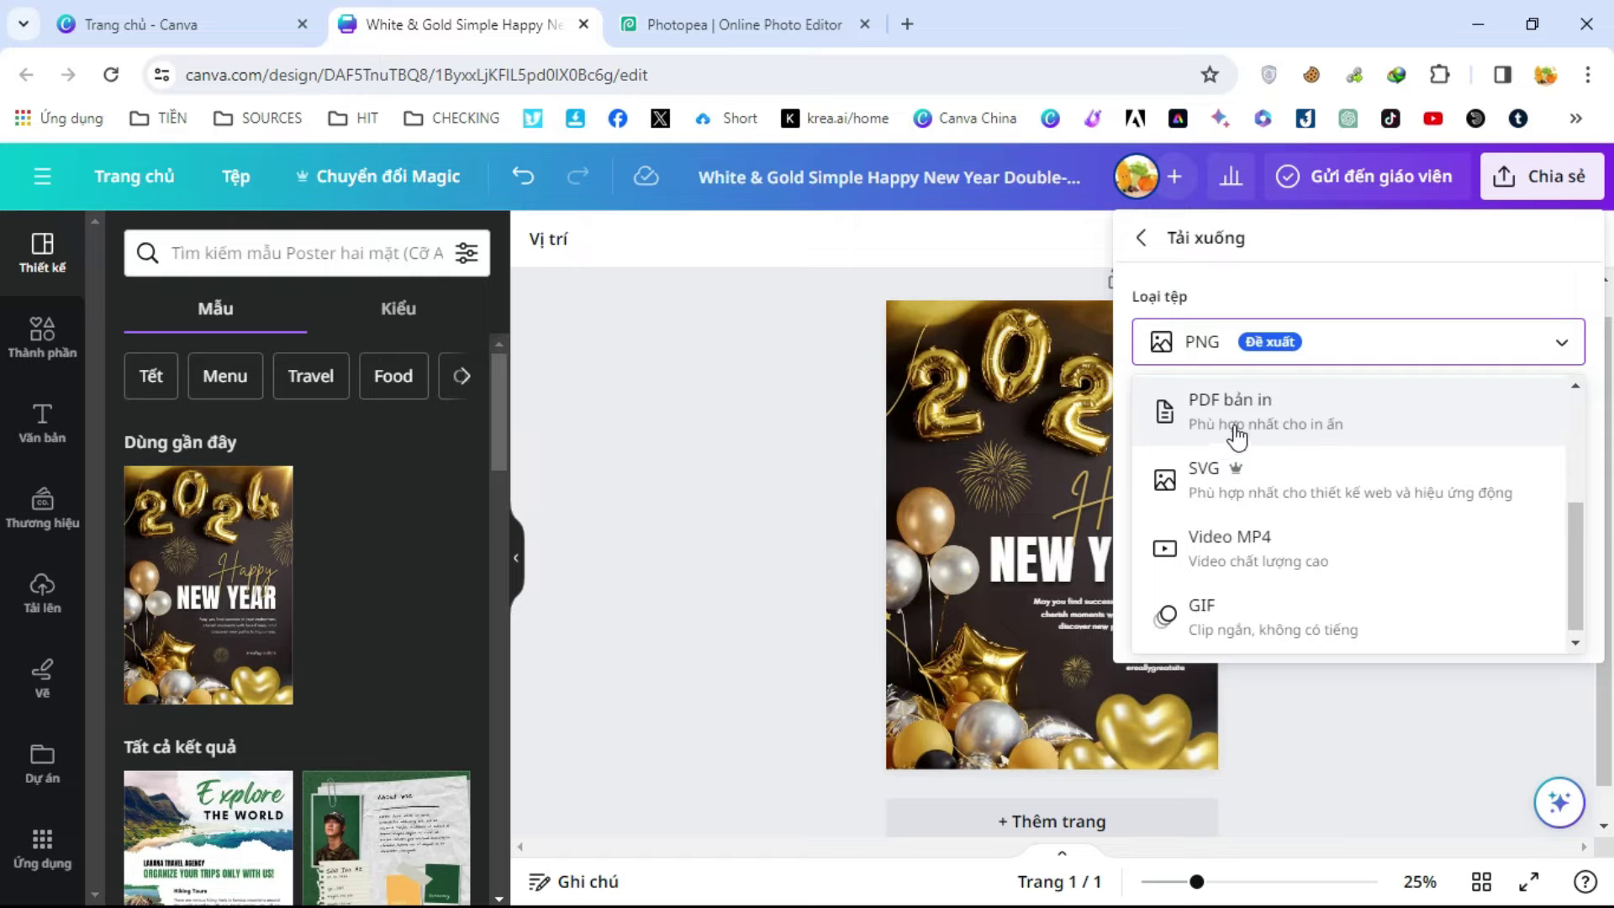
# Download the poster as a PDF Print file to the desktop and open it
pyautogui.click(1311, 427)
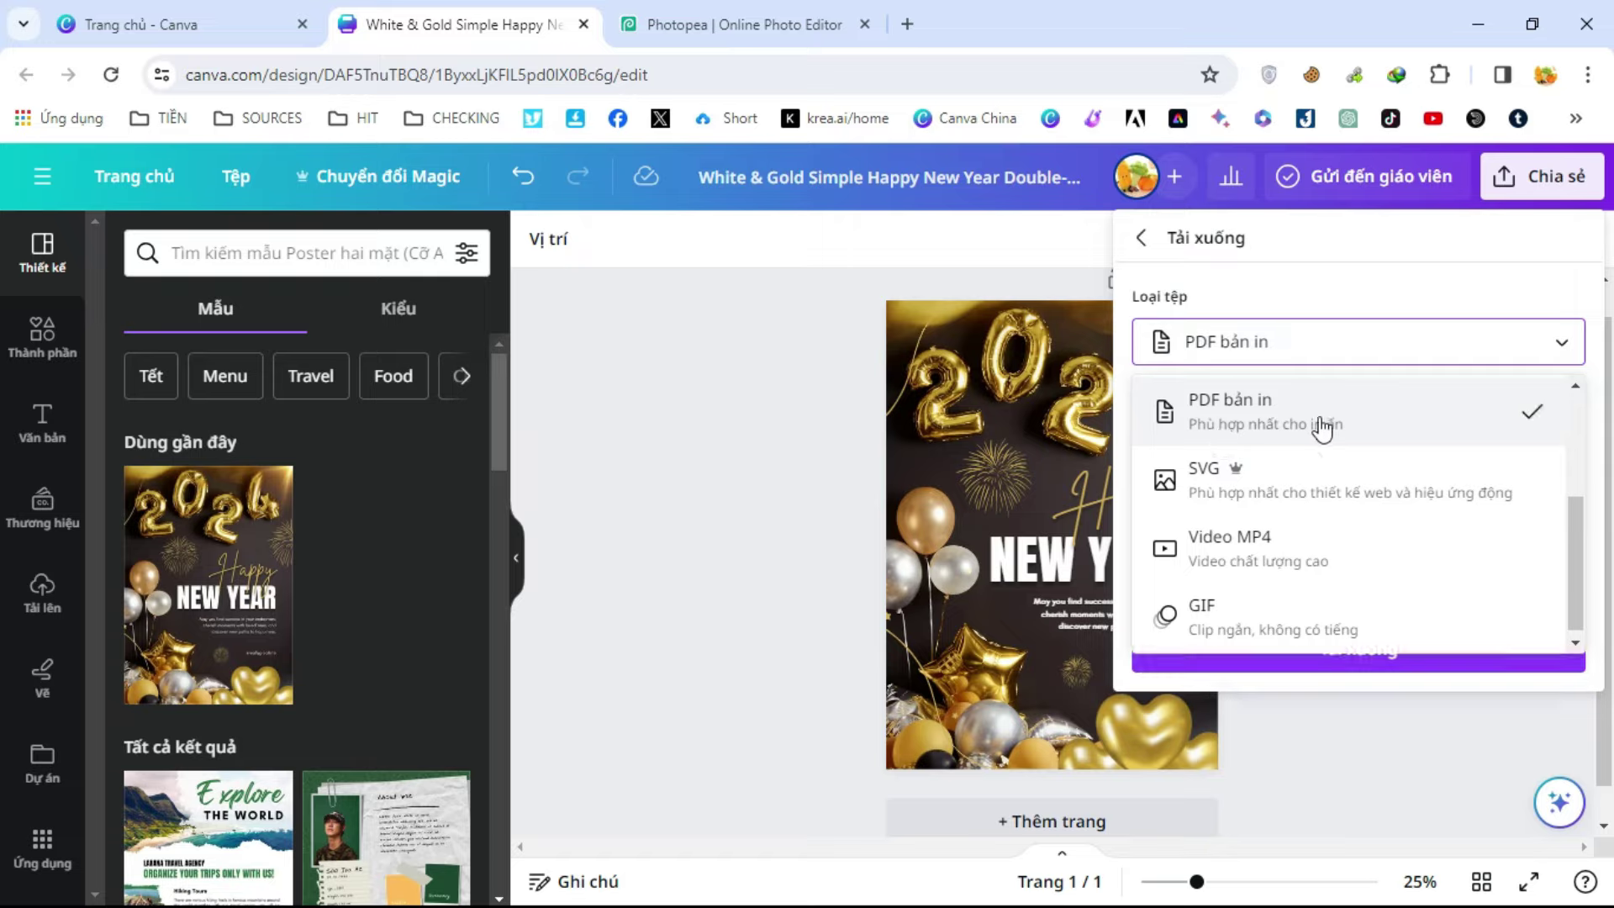
pyautogui.click(1361, 655)
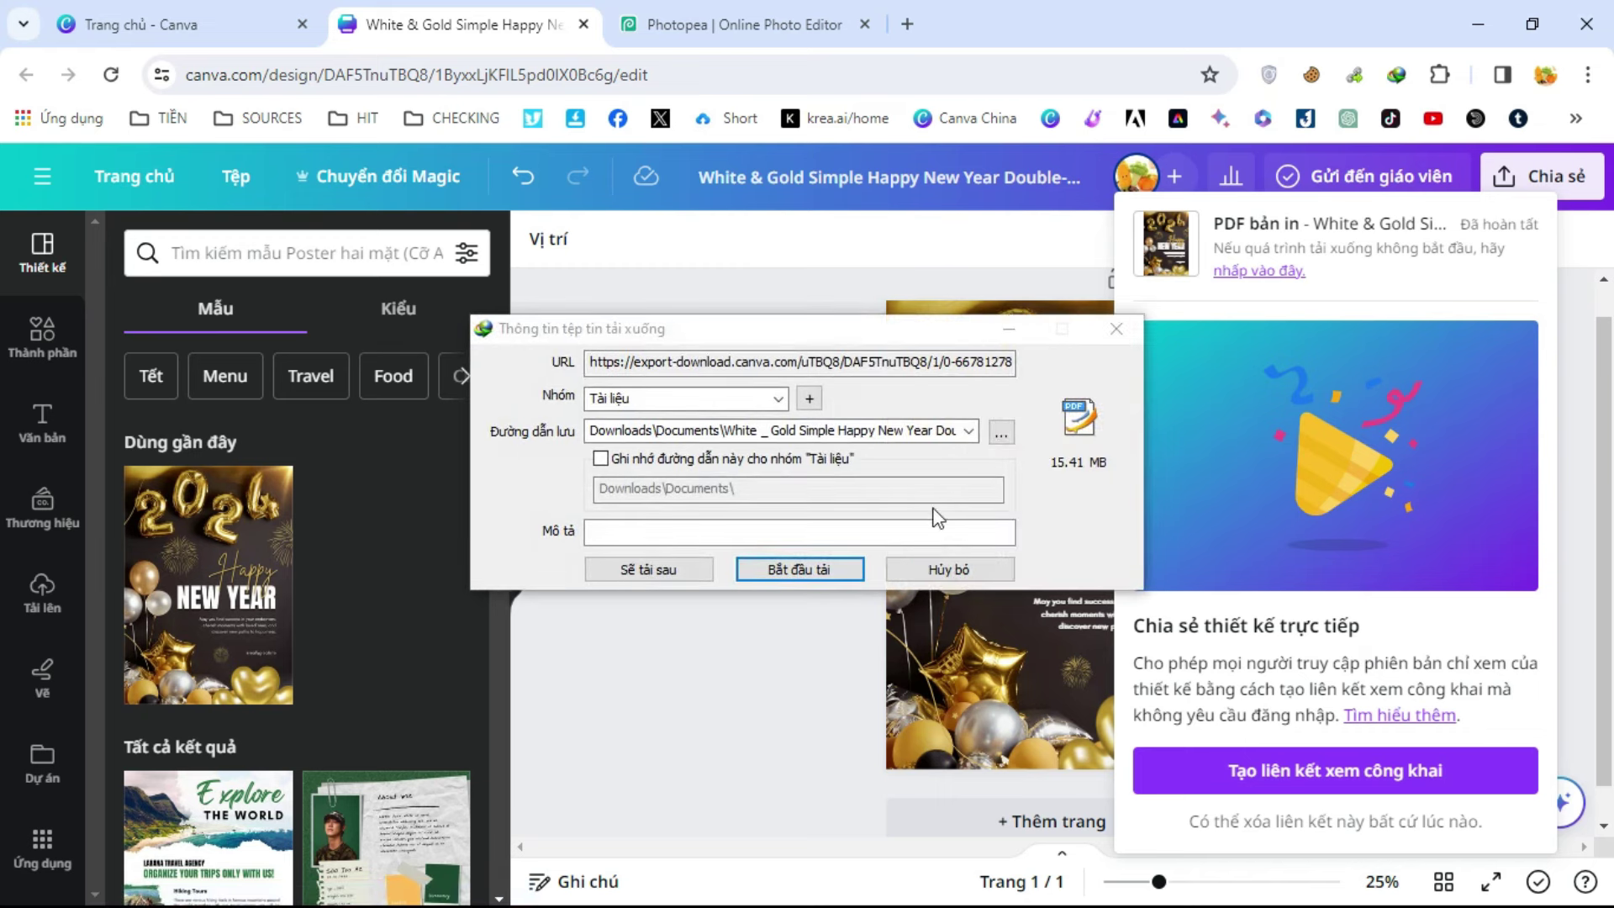
pyautogui.click(995, 425)
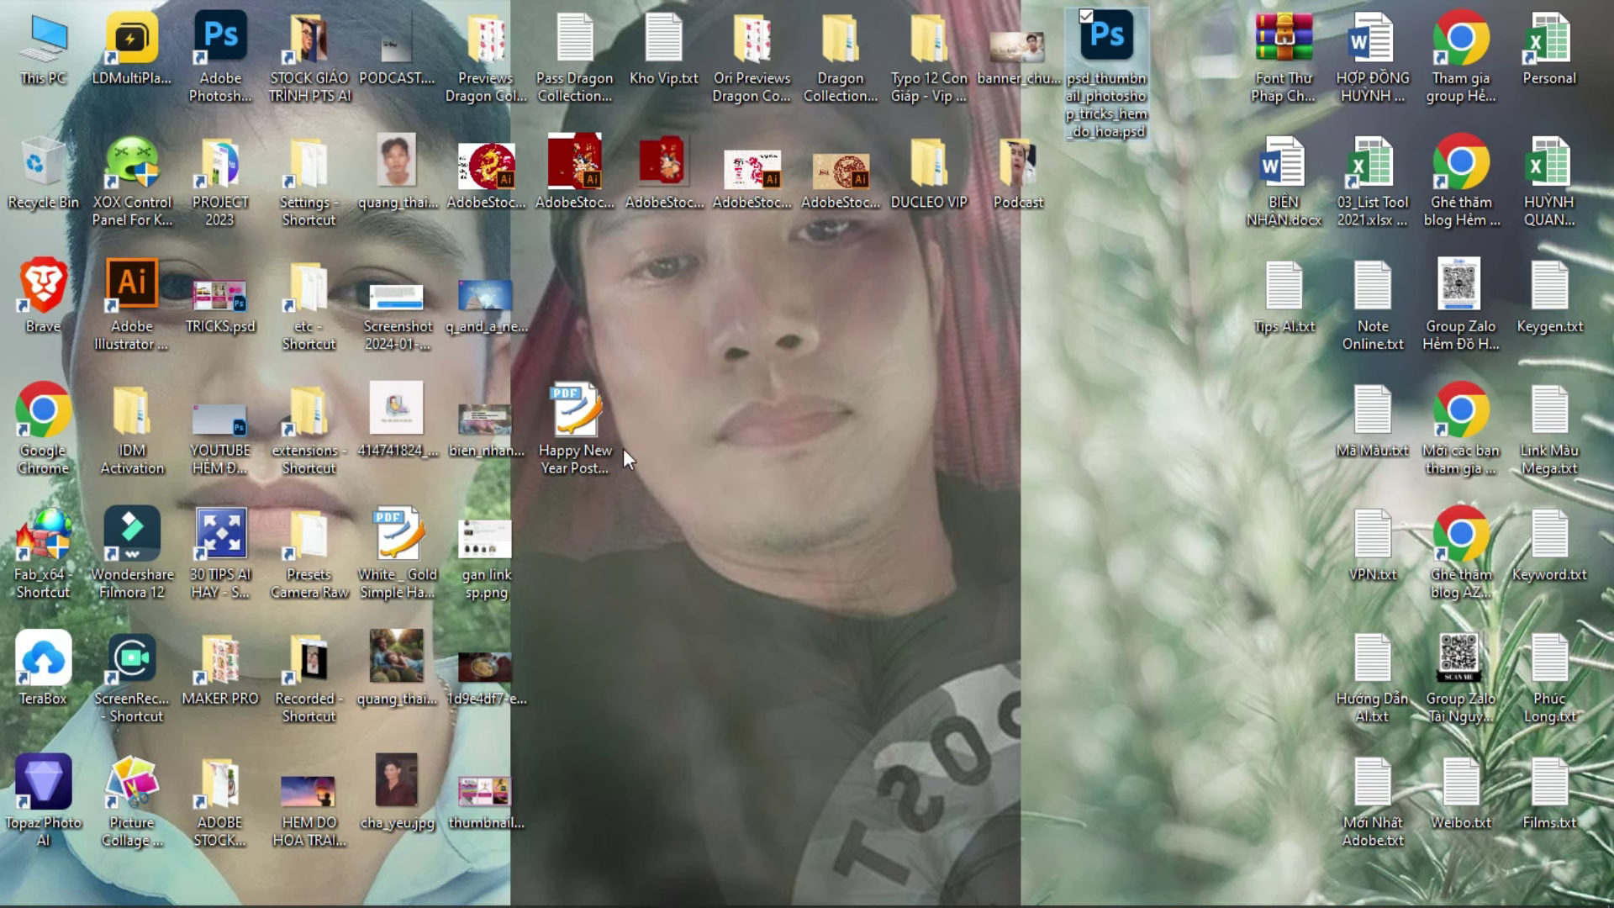
pyautogui.doubleClick(575, 412)
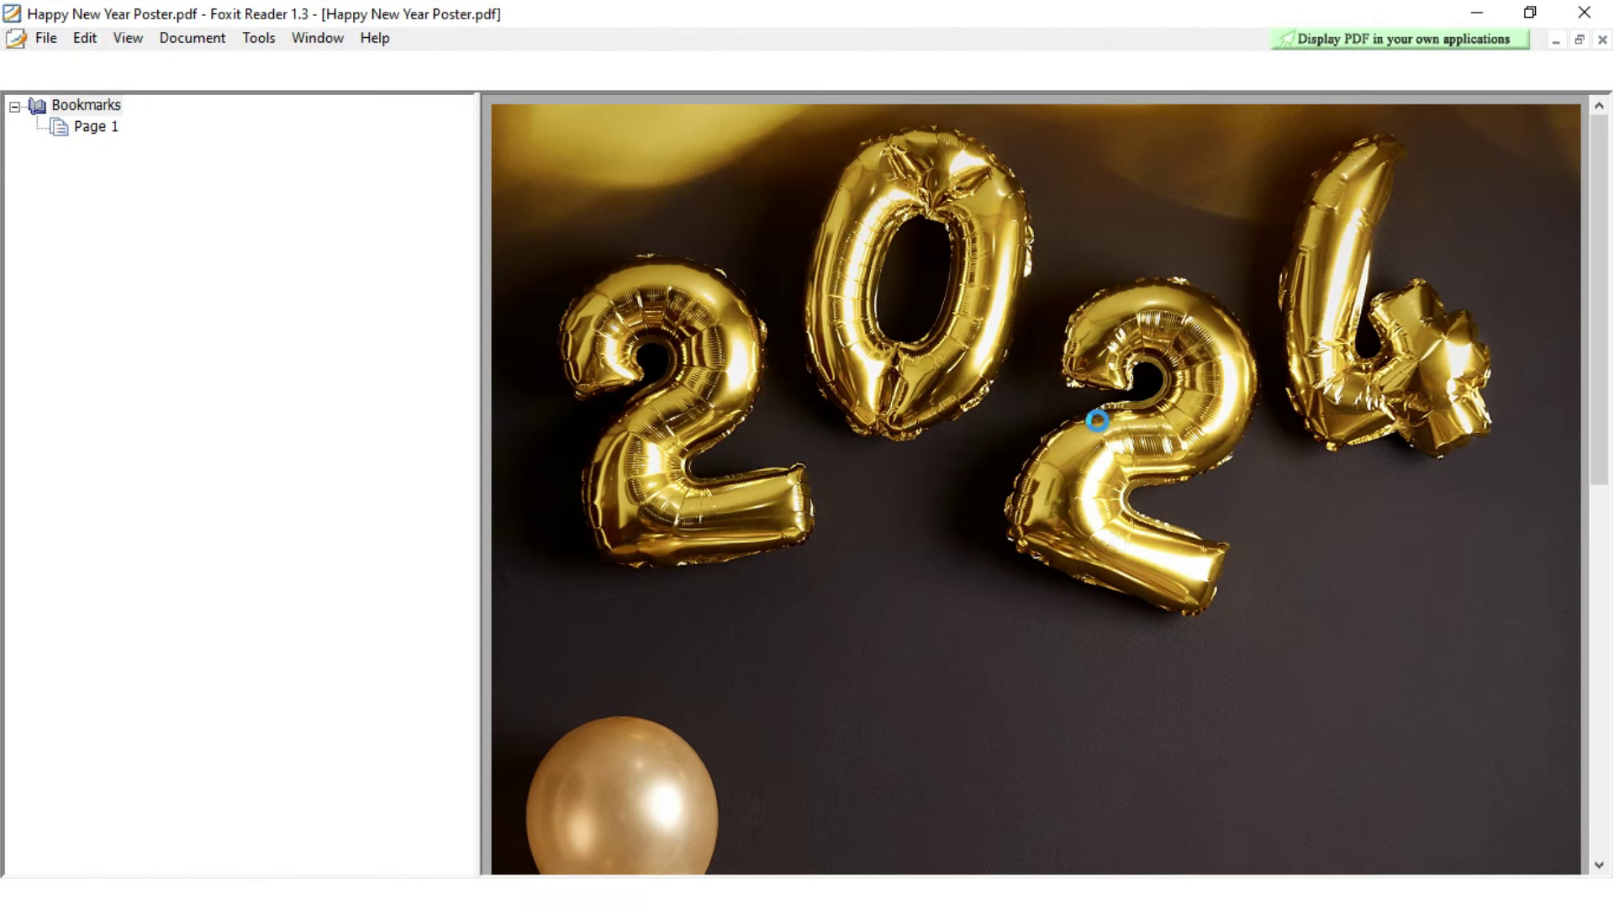
pyautogui.scroll(-3, 1098, 421)
pyautogui.scroll(-2, 1066, 540)
pyautogui.scroll(-2, 961, 568)
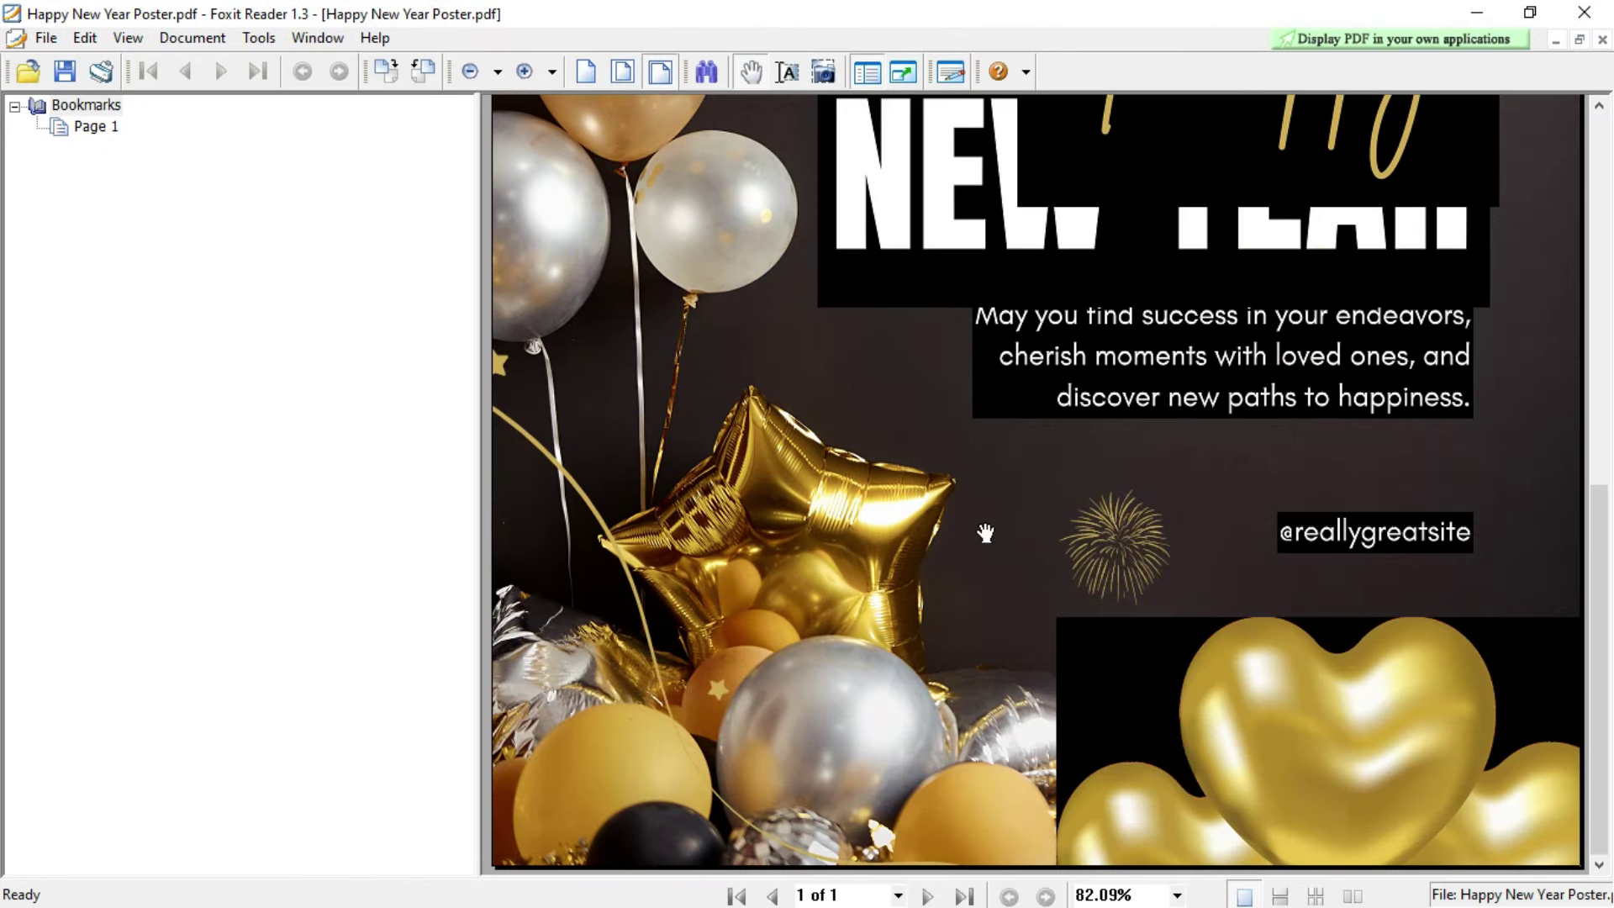
pyautogui.scroll(7, 988, 531)
pyautogui.scroll(1, 989, 525)
pyautogui.scroll(-4, 907, 467)
pyautogui.scroll(-3, 895, 483)
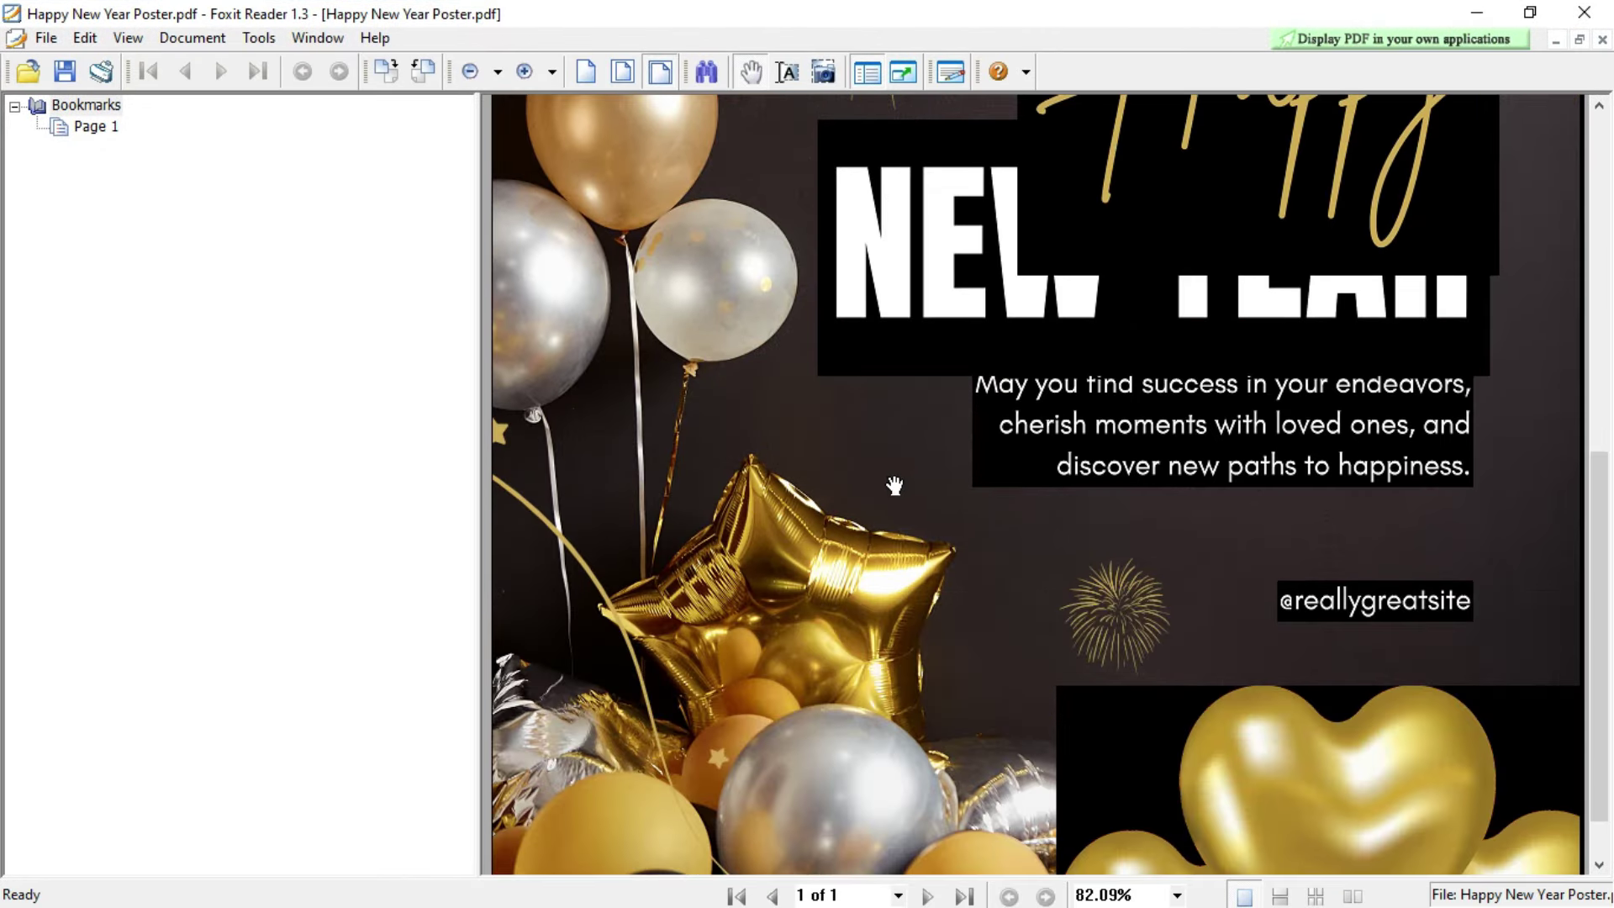
pyautogui.scroll(6, 983, 479)
pyautogui.scroll(-3, 983, 480)
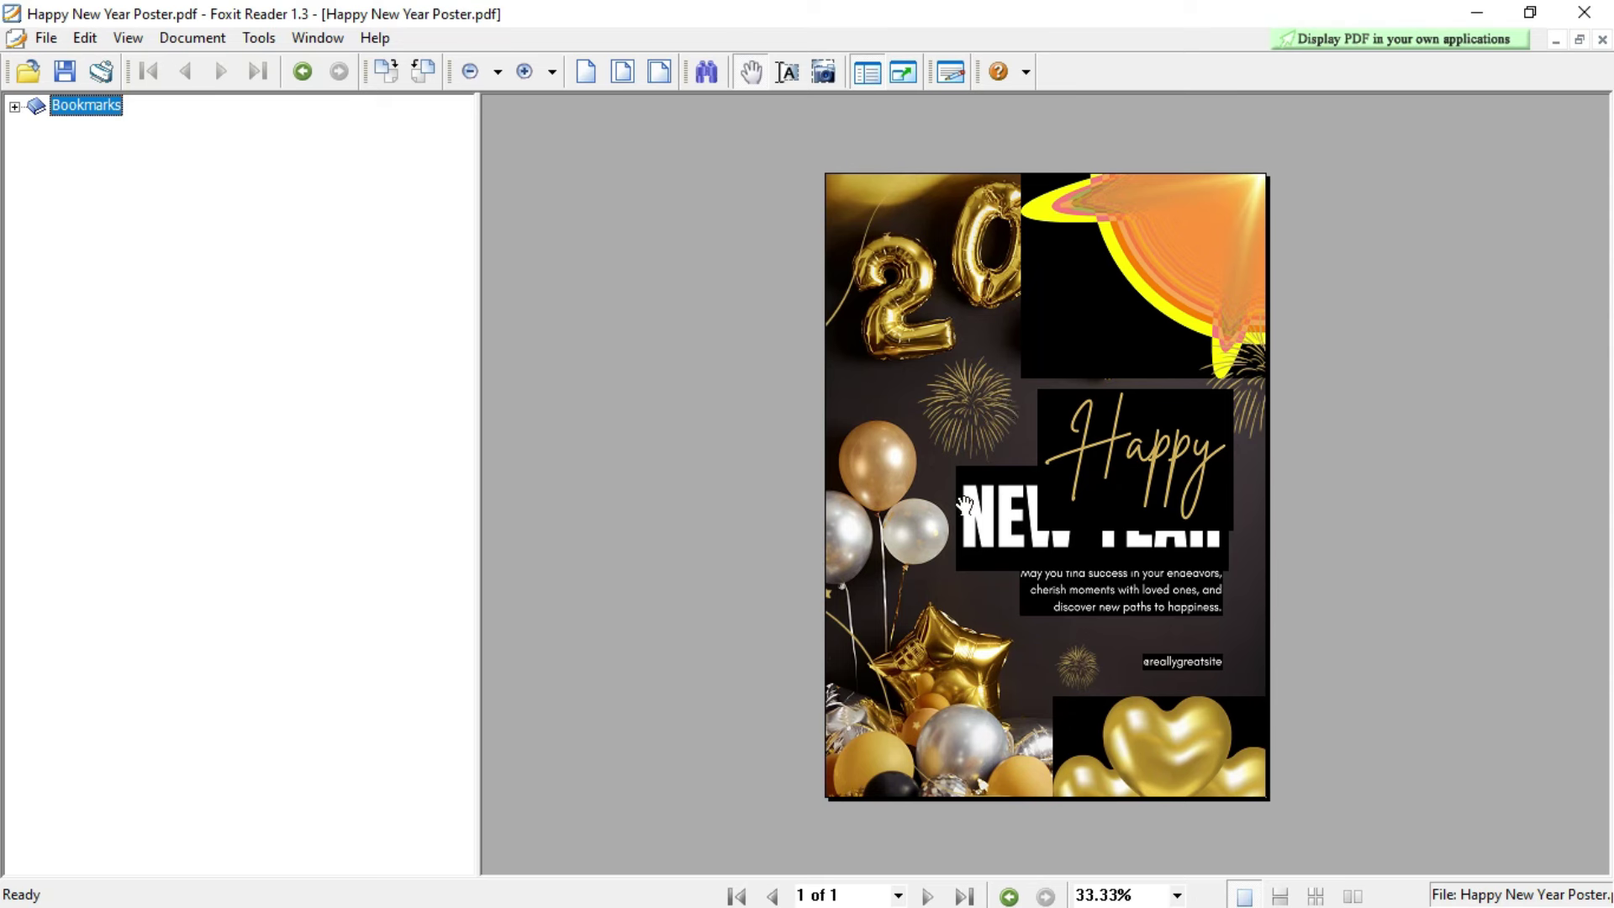
pyautogui.hotkey('alt', 'F4')
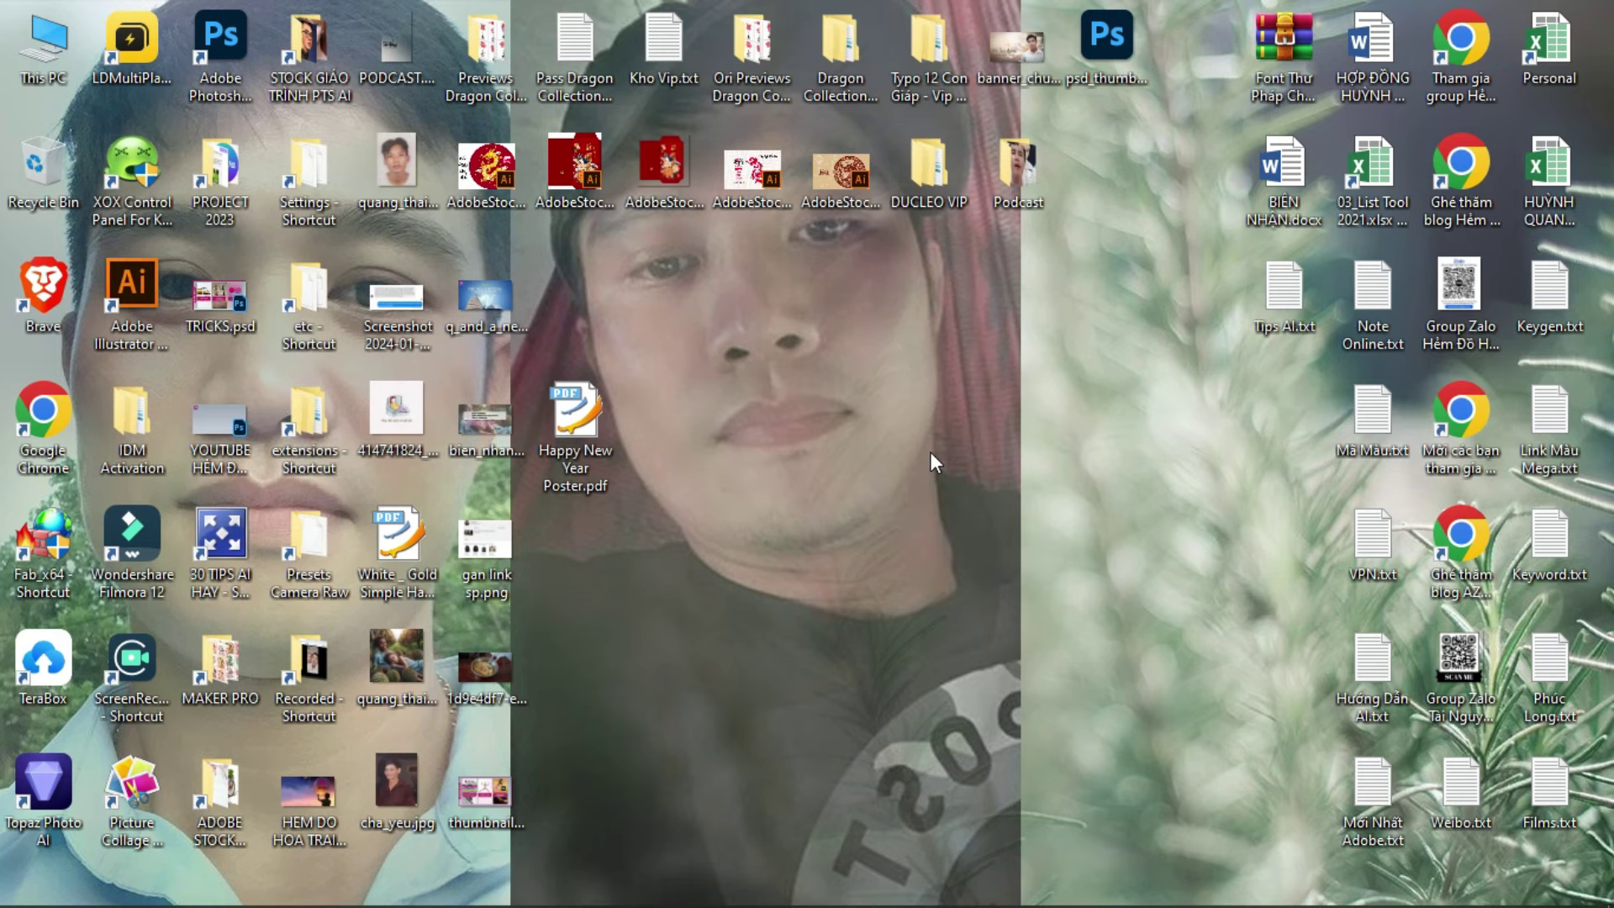
# Switch to the browser showing Photopea's home page with its file drop area
pyautogui.hotkey('alt', 'Tab')
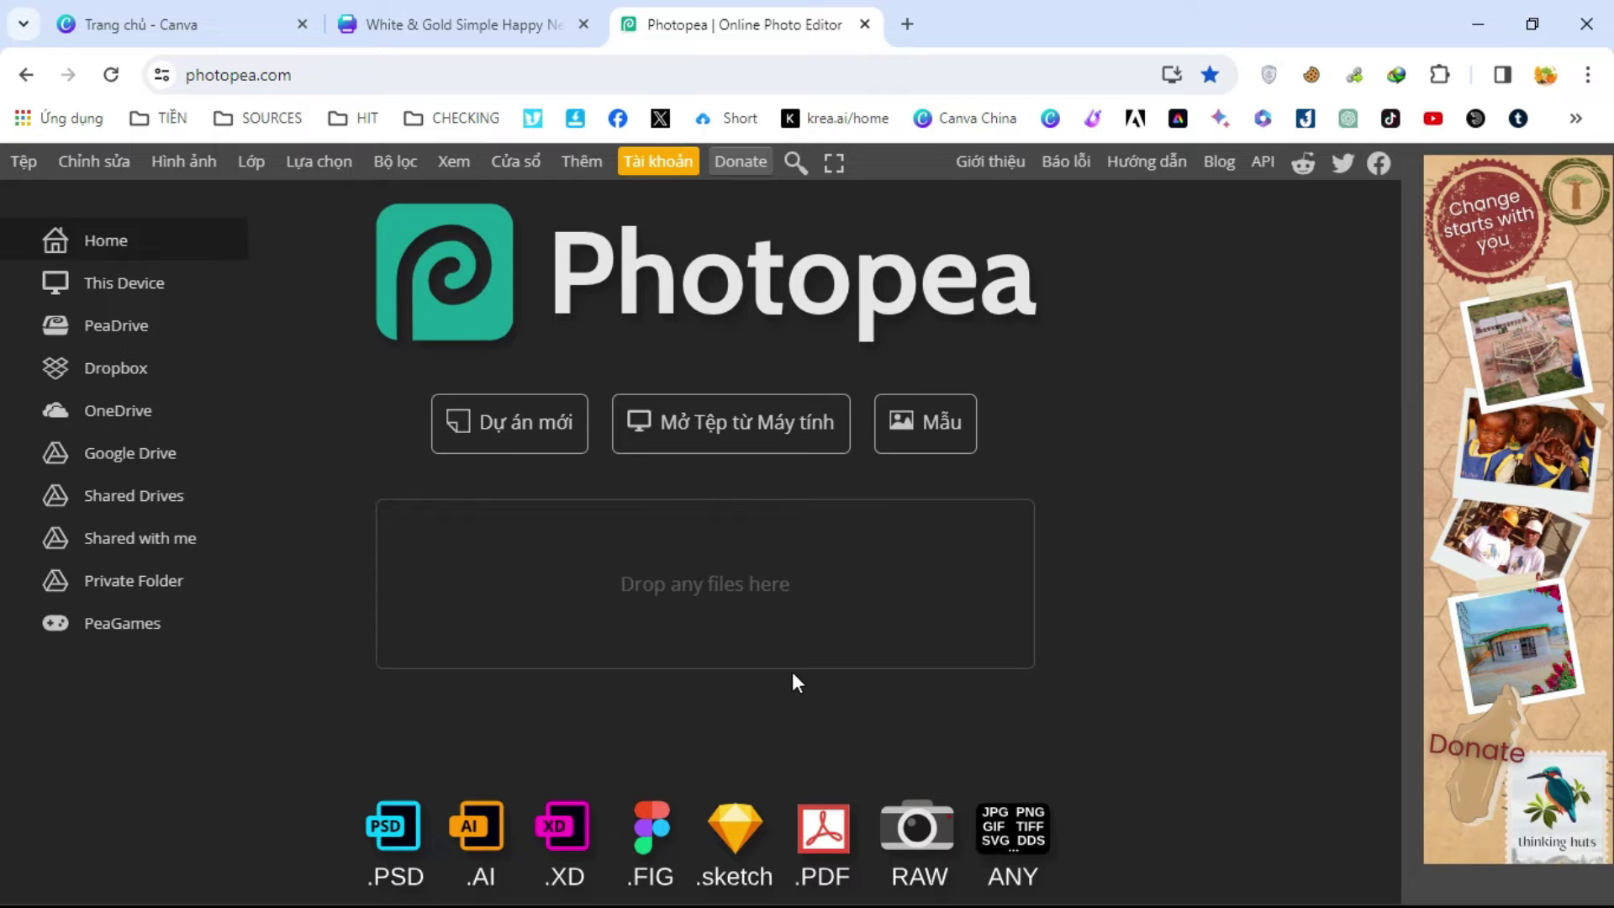
# Drop Happy New Year Poster.pdf into Photopea and scroll its Bitmap and Path layers
pyautogui.moveTo(784, 649)
pyautogui.mouseDown()
pyautogui.moveTo(647, 622)
pyautogui.moveTo(652, 609)
pyautogui.mouseUp()
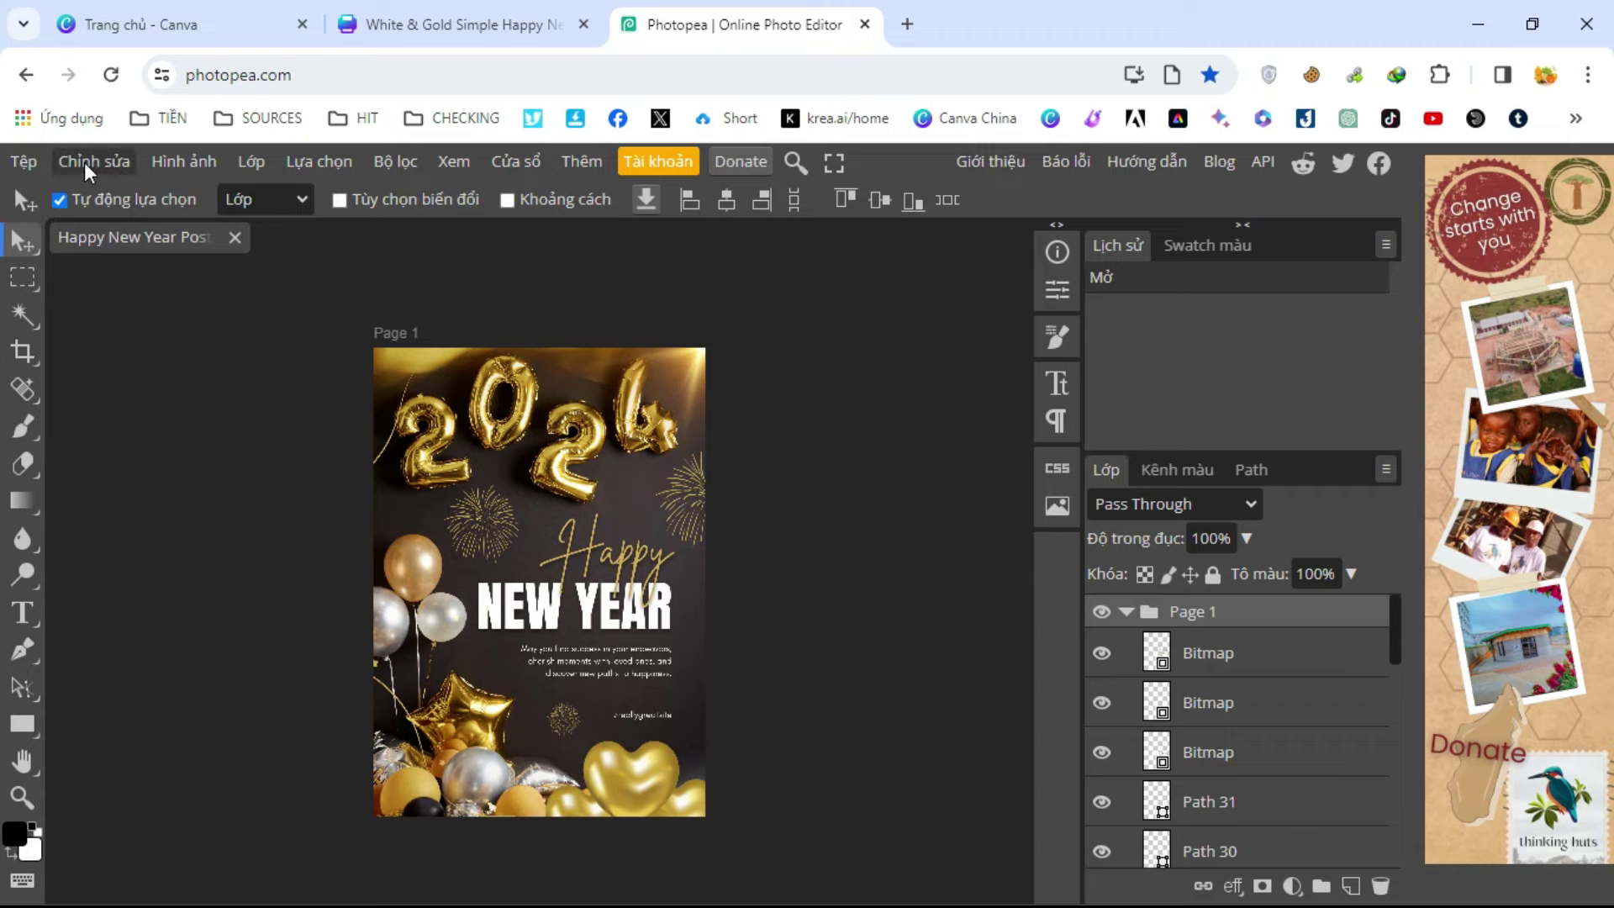
pyautogui.scroll(-2, 648, 266)
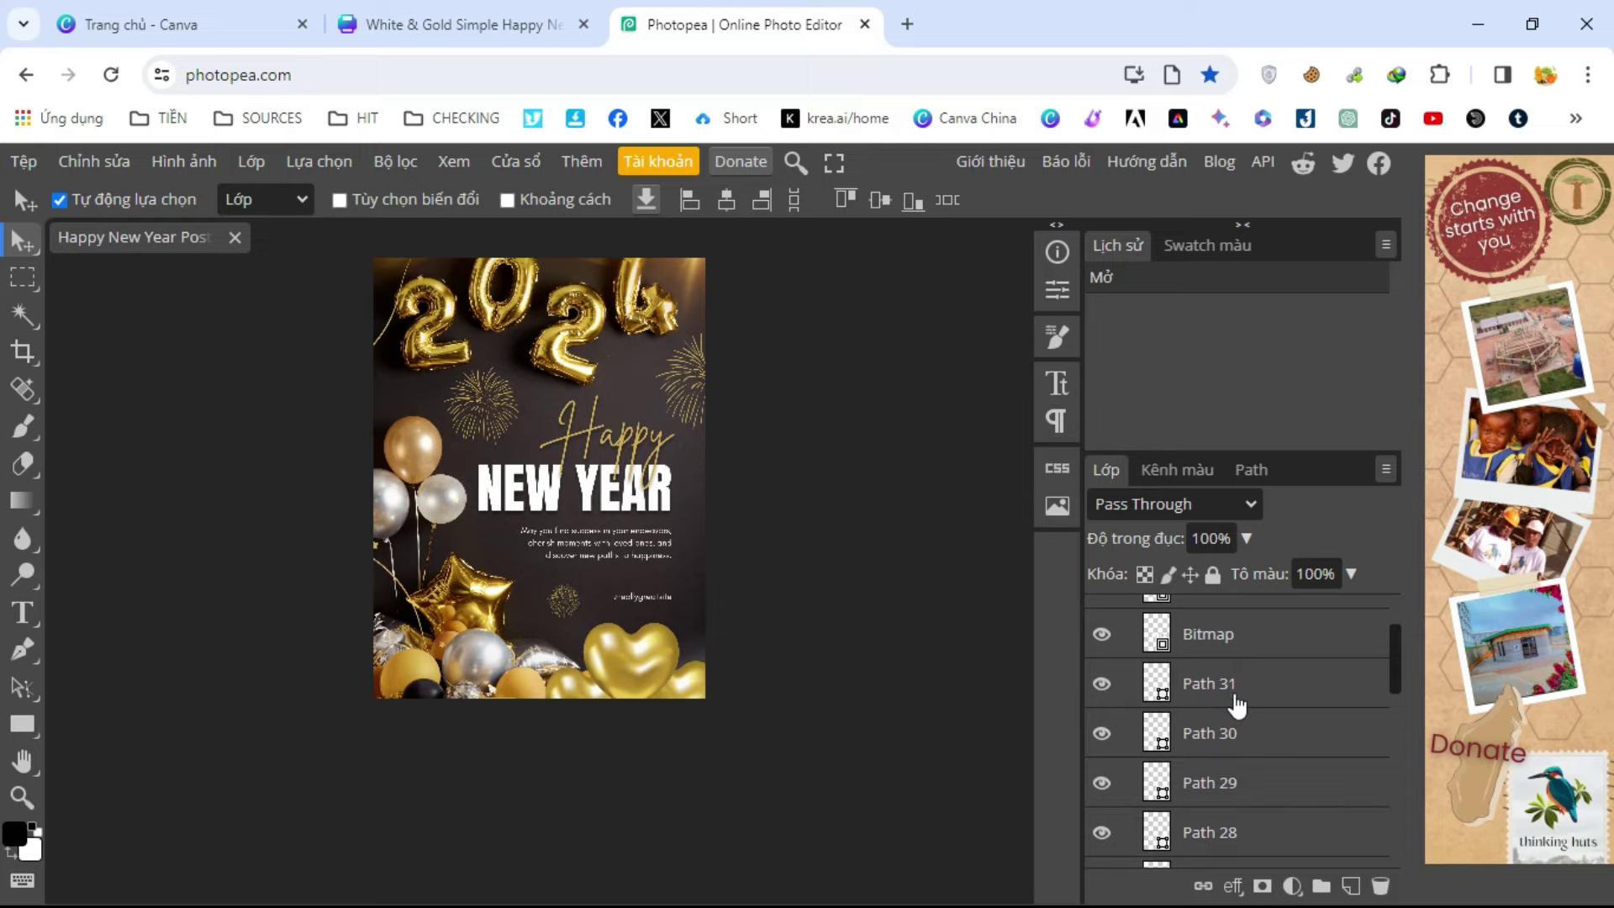
pyautogui.scroll(-5, 1233, 706)
pyautogui.click(1104, 697)
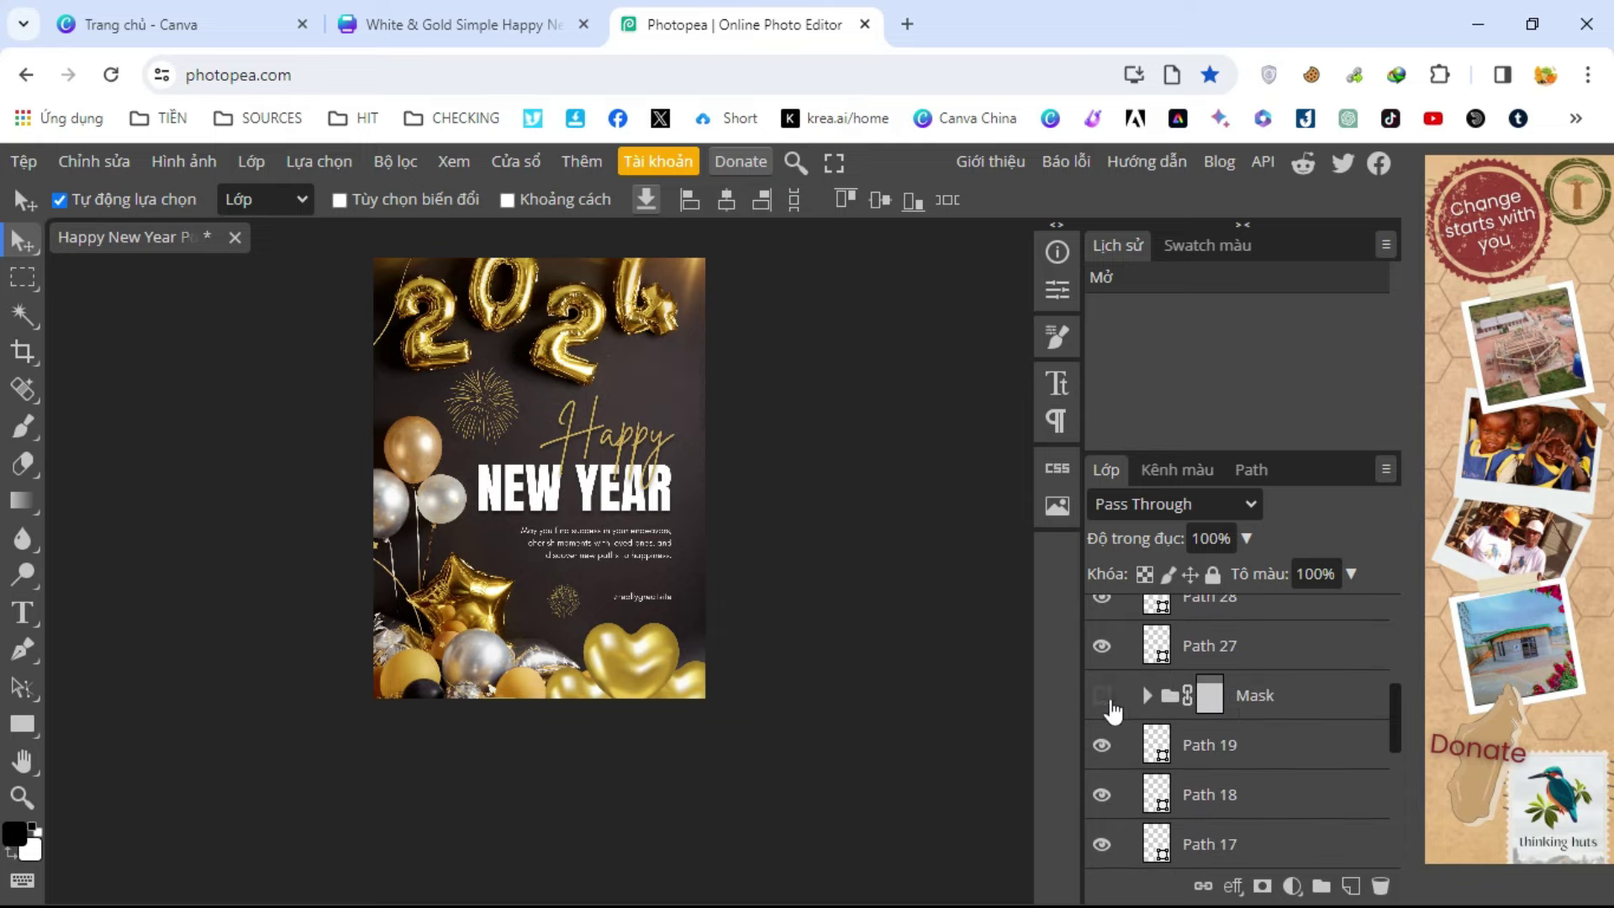
pyautogui.click(1102, 696)
pyautogui.click(1102, 695)
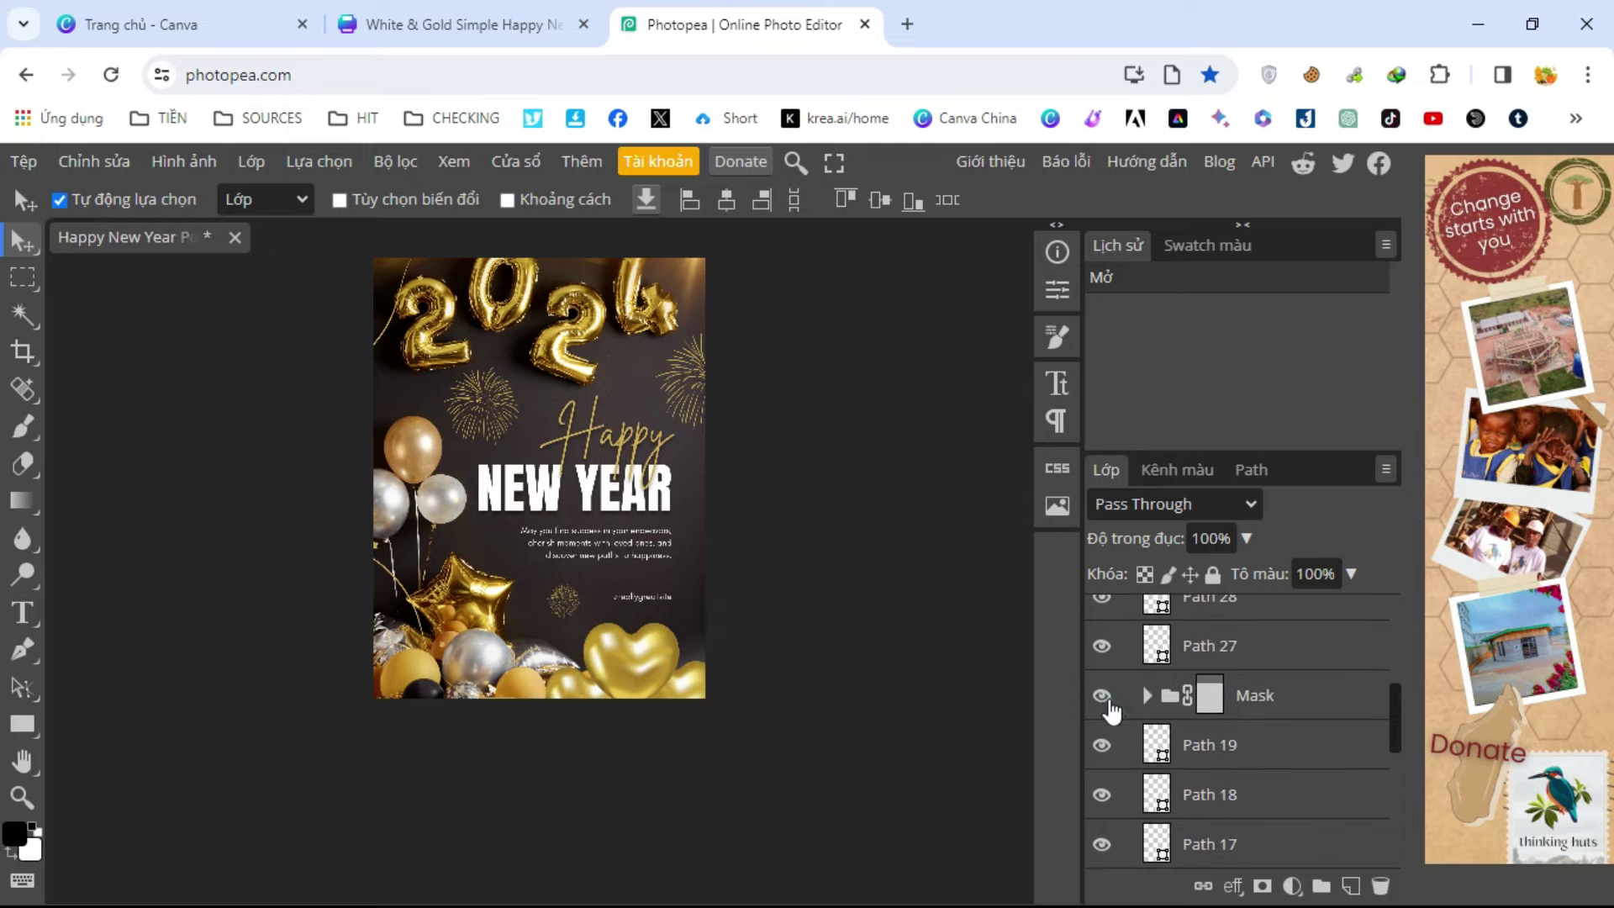
pyautogui.click(1101, 747)
pyautogui.click(1101, 747)
pyautogui.scroll(3, 1227, 720)
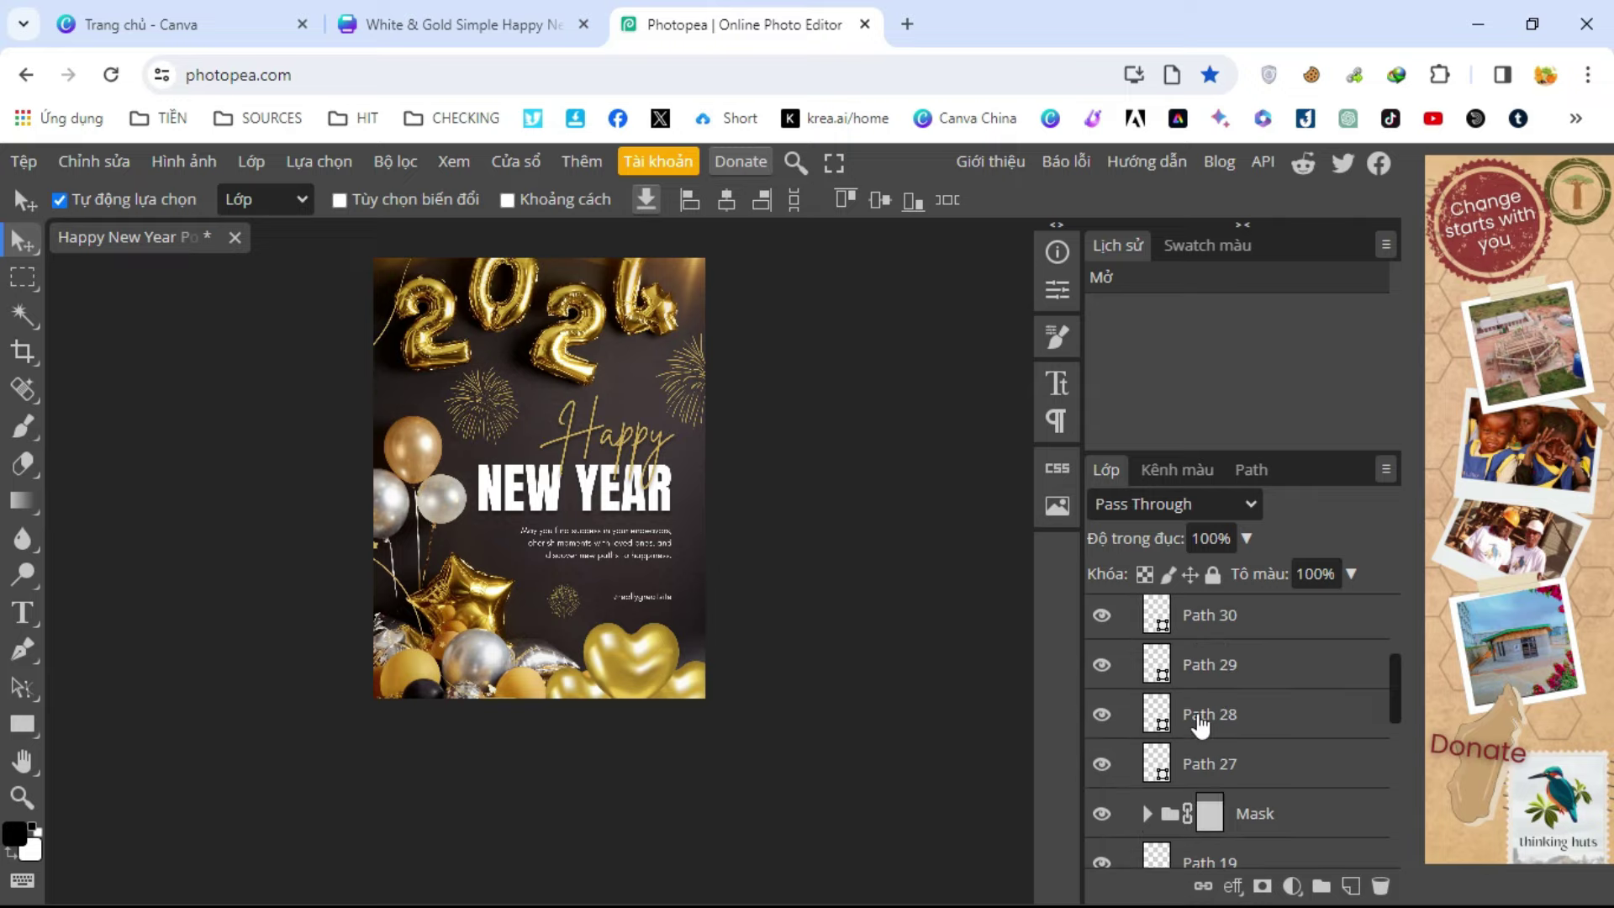
pyautogui.scroll(2, 1176, 713)
pyautogui.click(1102, 637)
pyautogui.click(1101, 637)
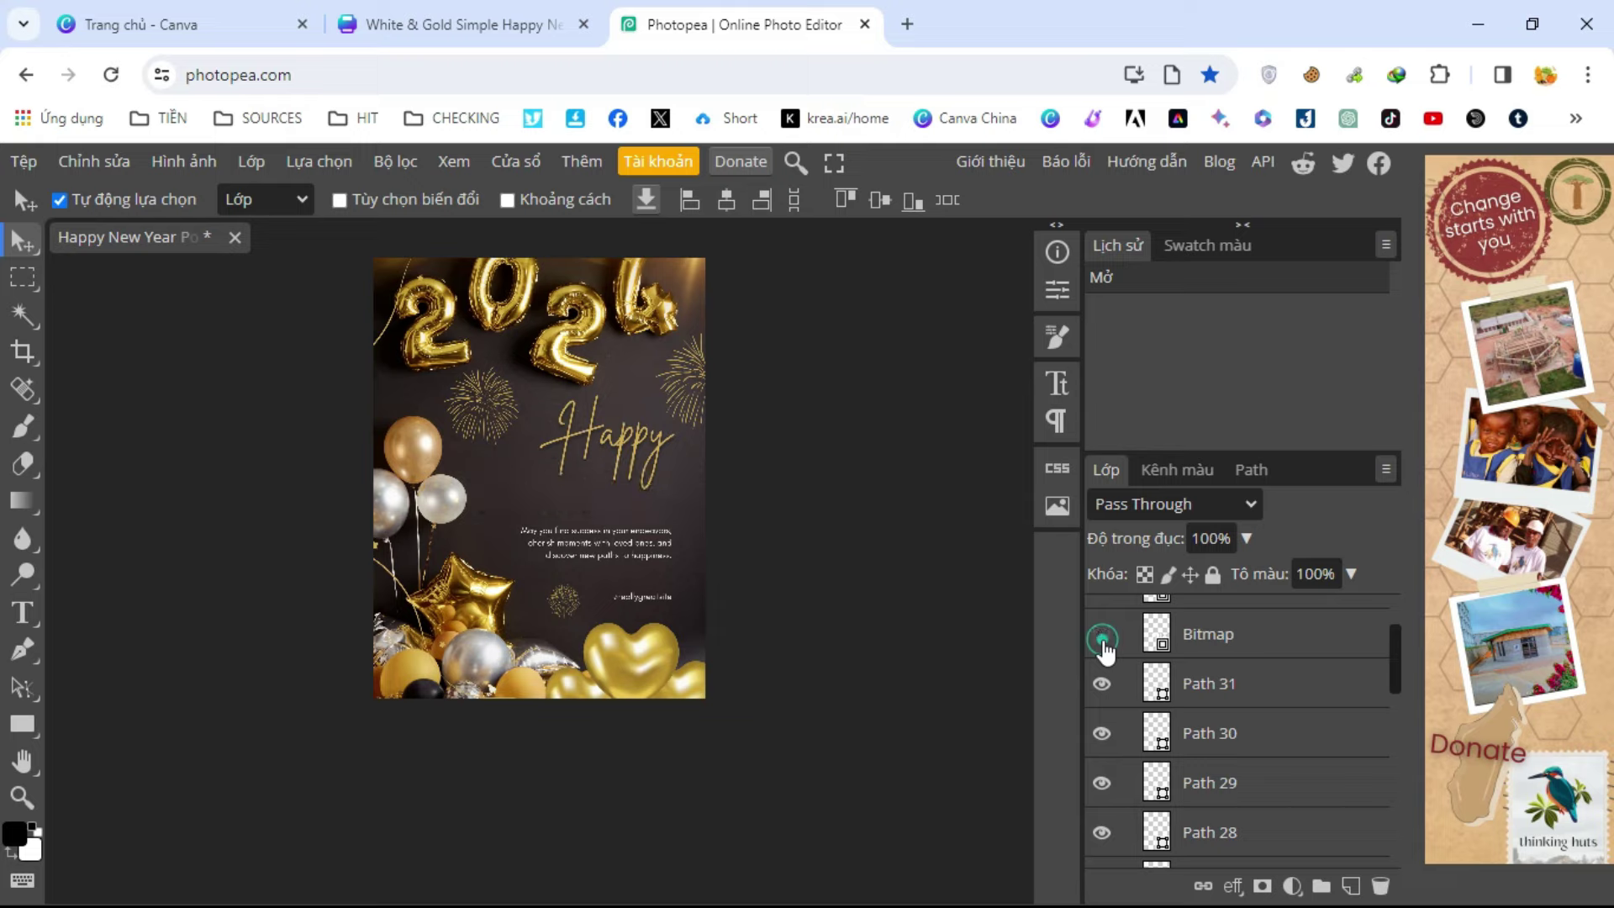
pyautogui.click(1101, 637)
pyautogui.click(1102, 637)
pyautogui.click(1102, 637)
pyautogui.scroll(-5, 1106, 723)
pyautogui.click(1102, 790)
pyautogui.click(1102, 790)
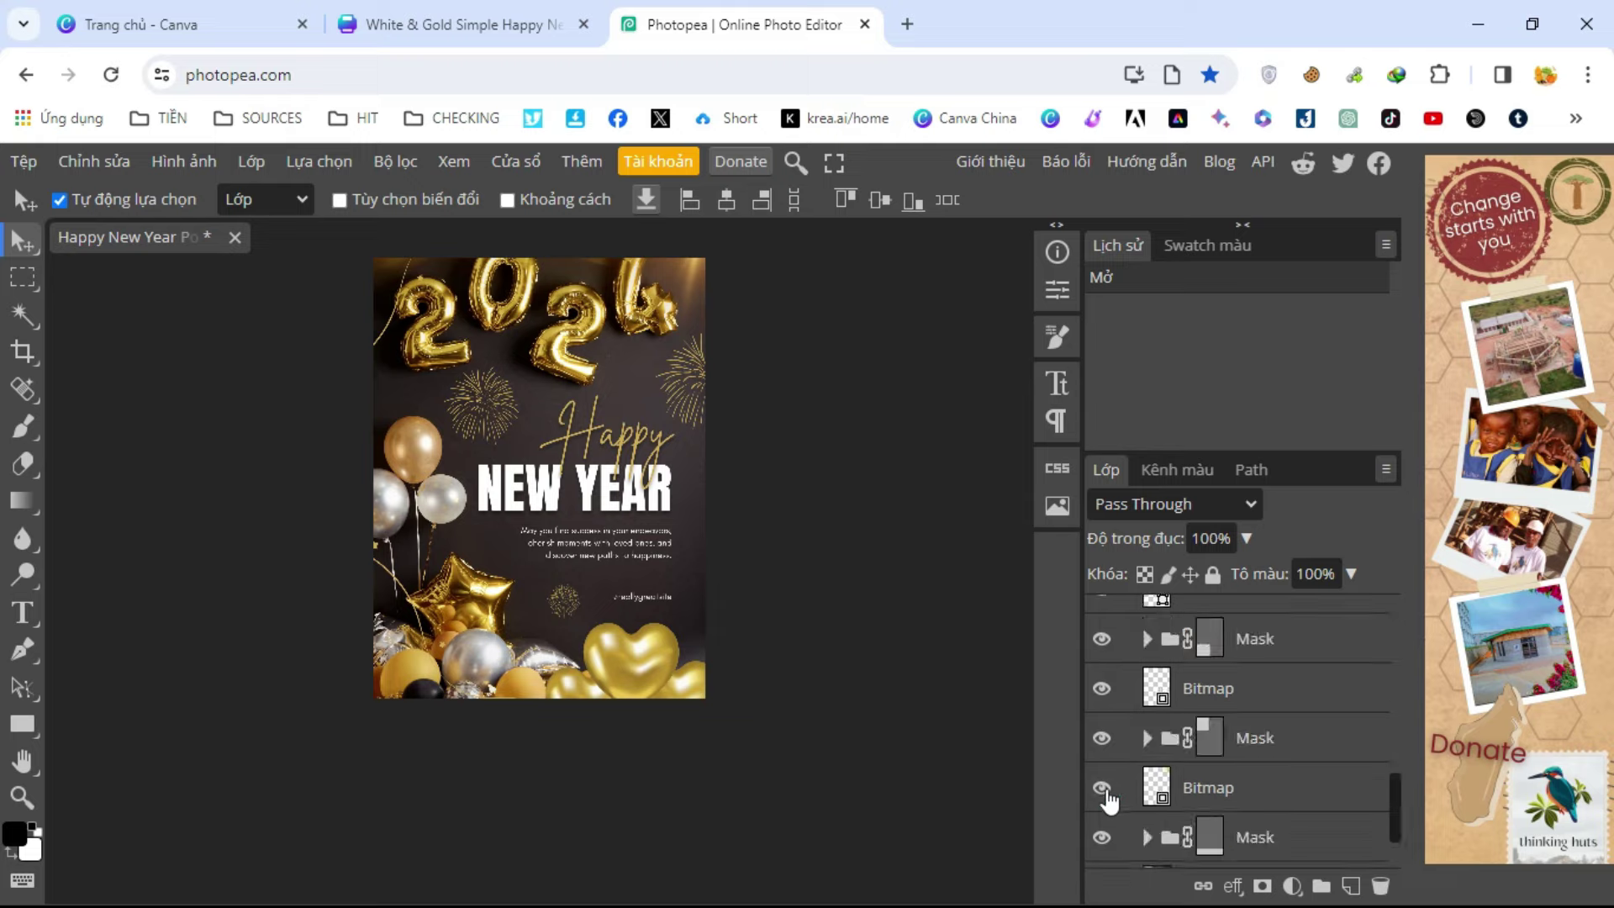
pyautogui.click(1101, 789)
pyautogui.scroll(-2, 1106, 794)
pyautogui.click(1102, 793)
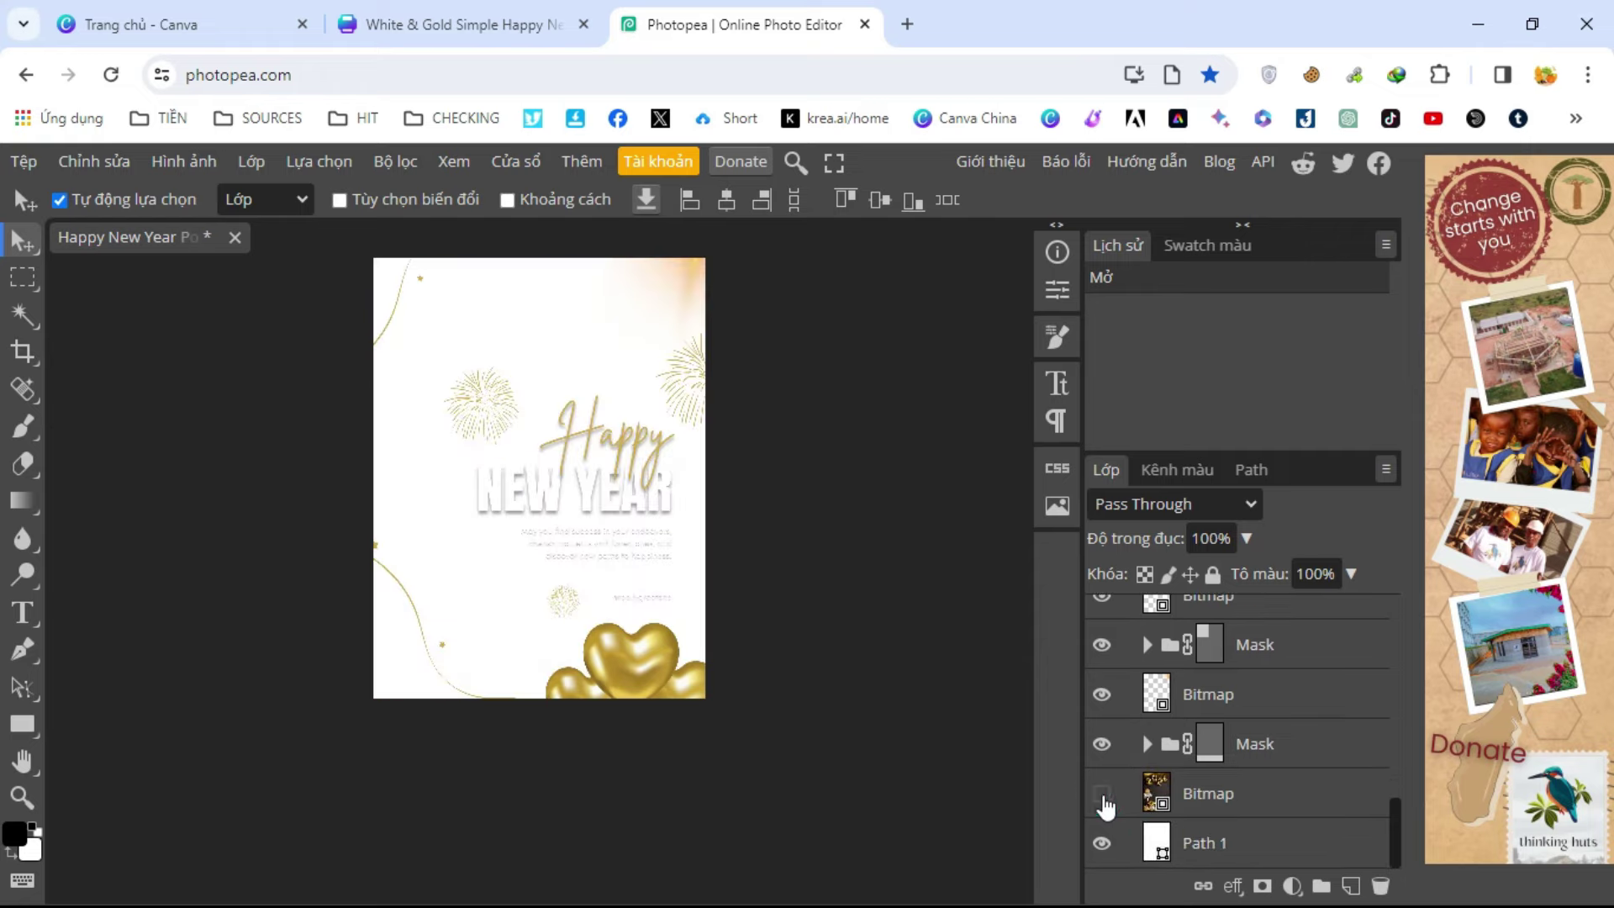
pyautogui.click(1101, 794)
pyautogui.click(1101, 793)
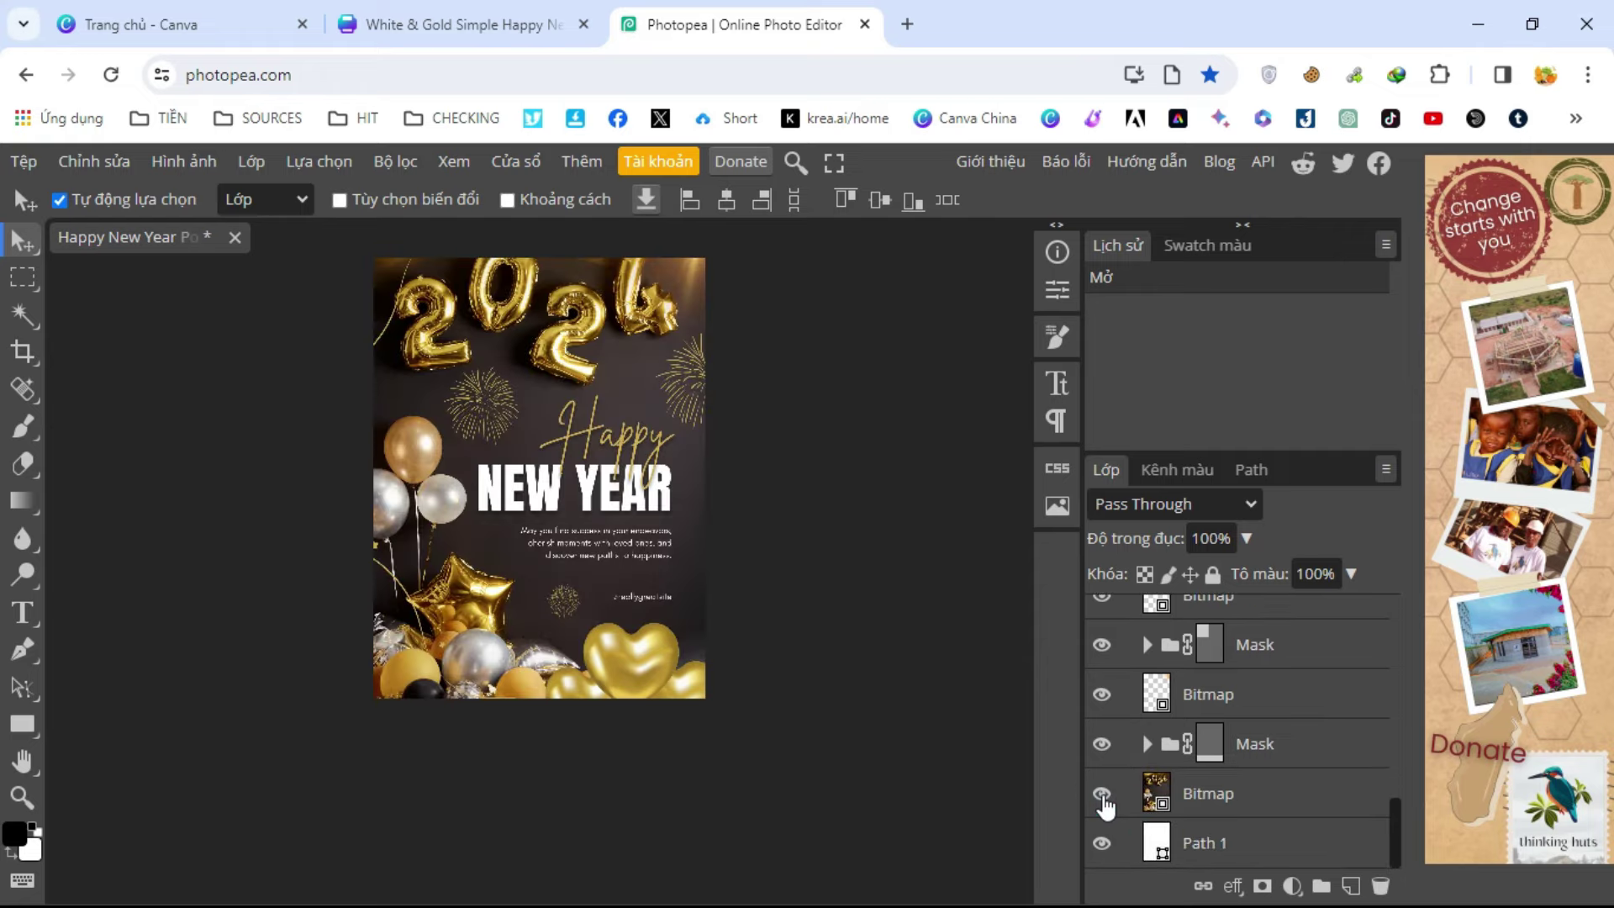
pyautogui.click(1102, 794)
pyautogui.scroll(7, 1124, 756)
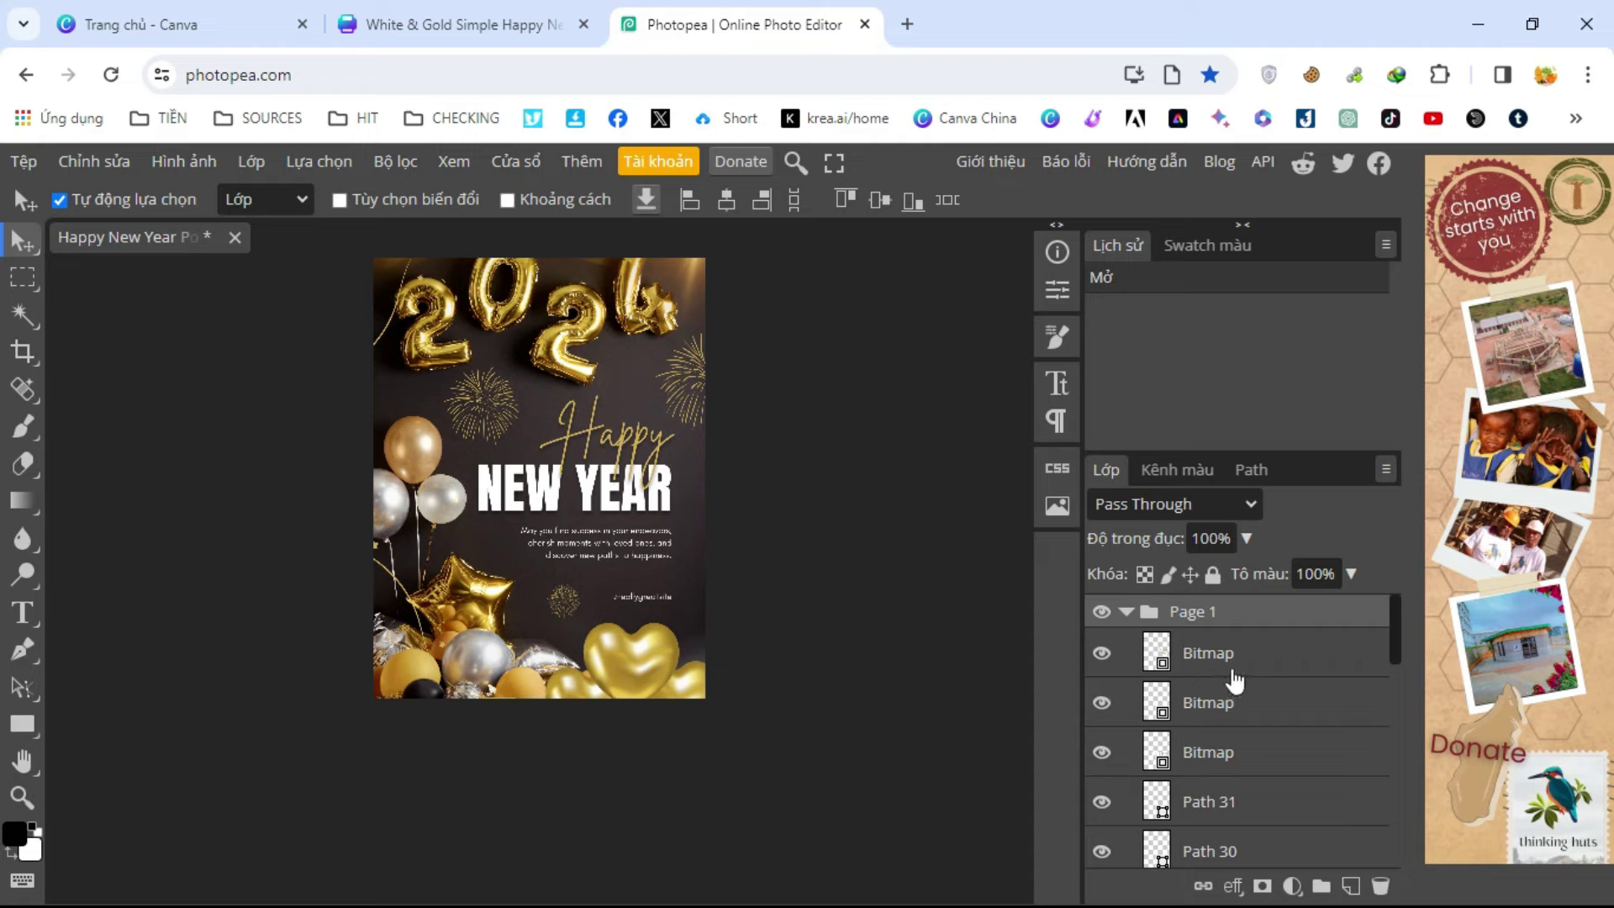
pyautogui.scroll(-5, 1225, 706)
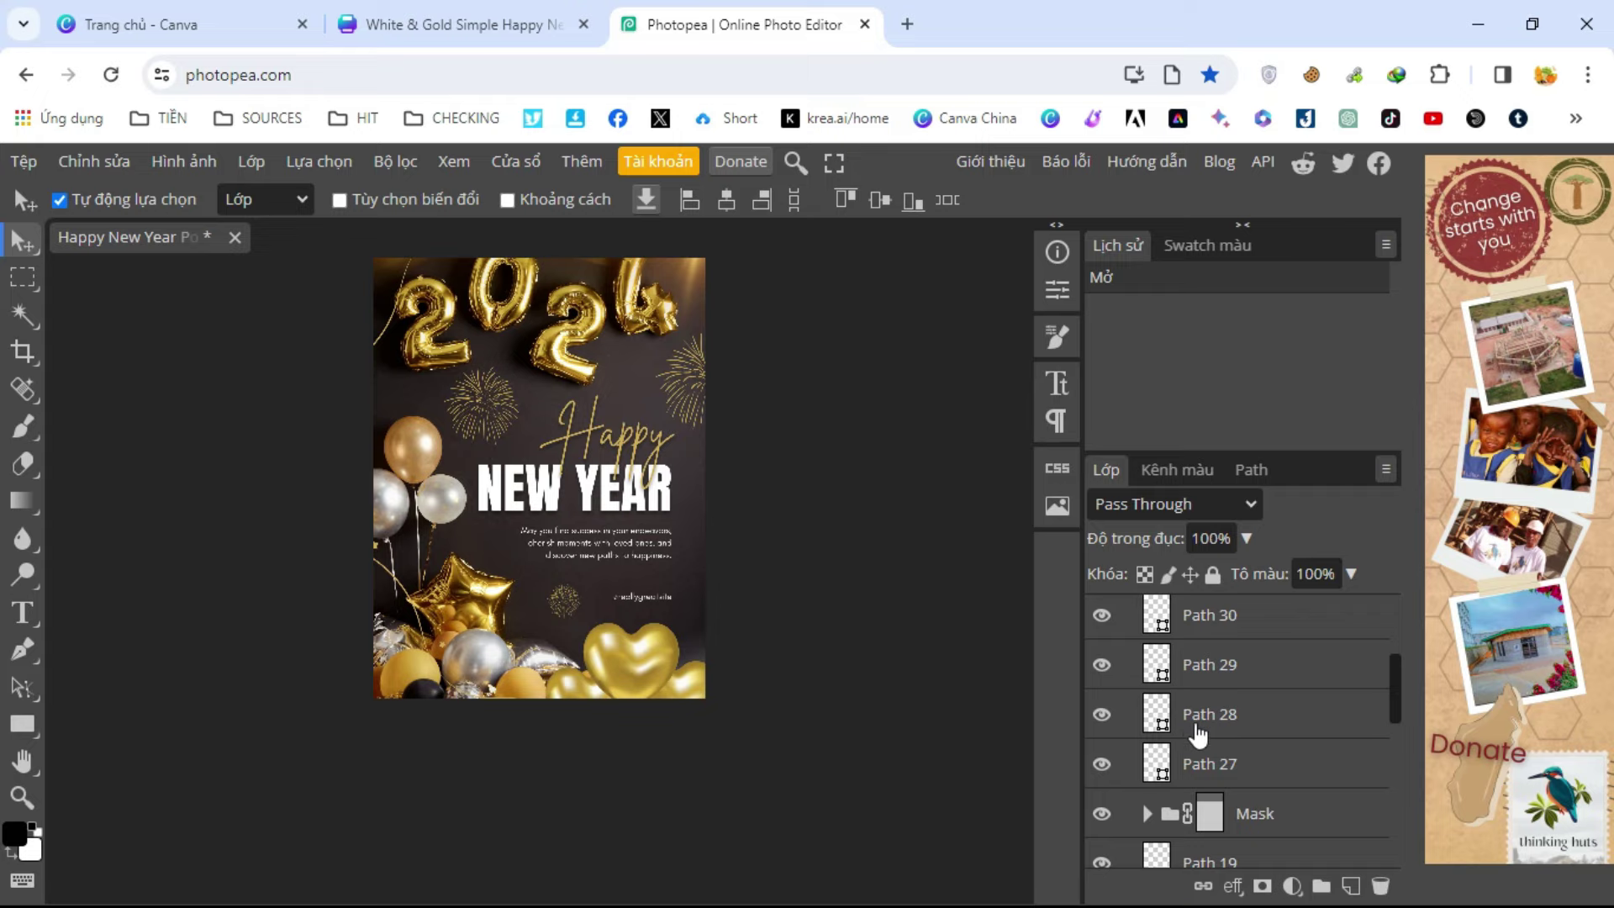
pyautogui.scroll(2, 882, 660)
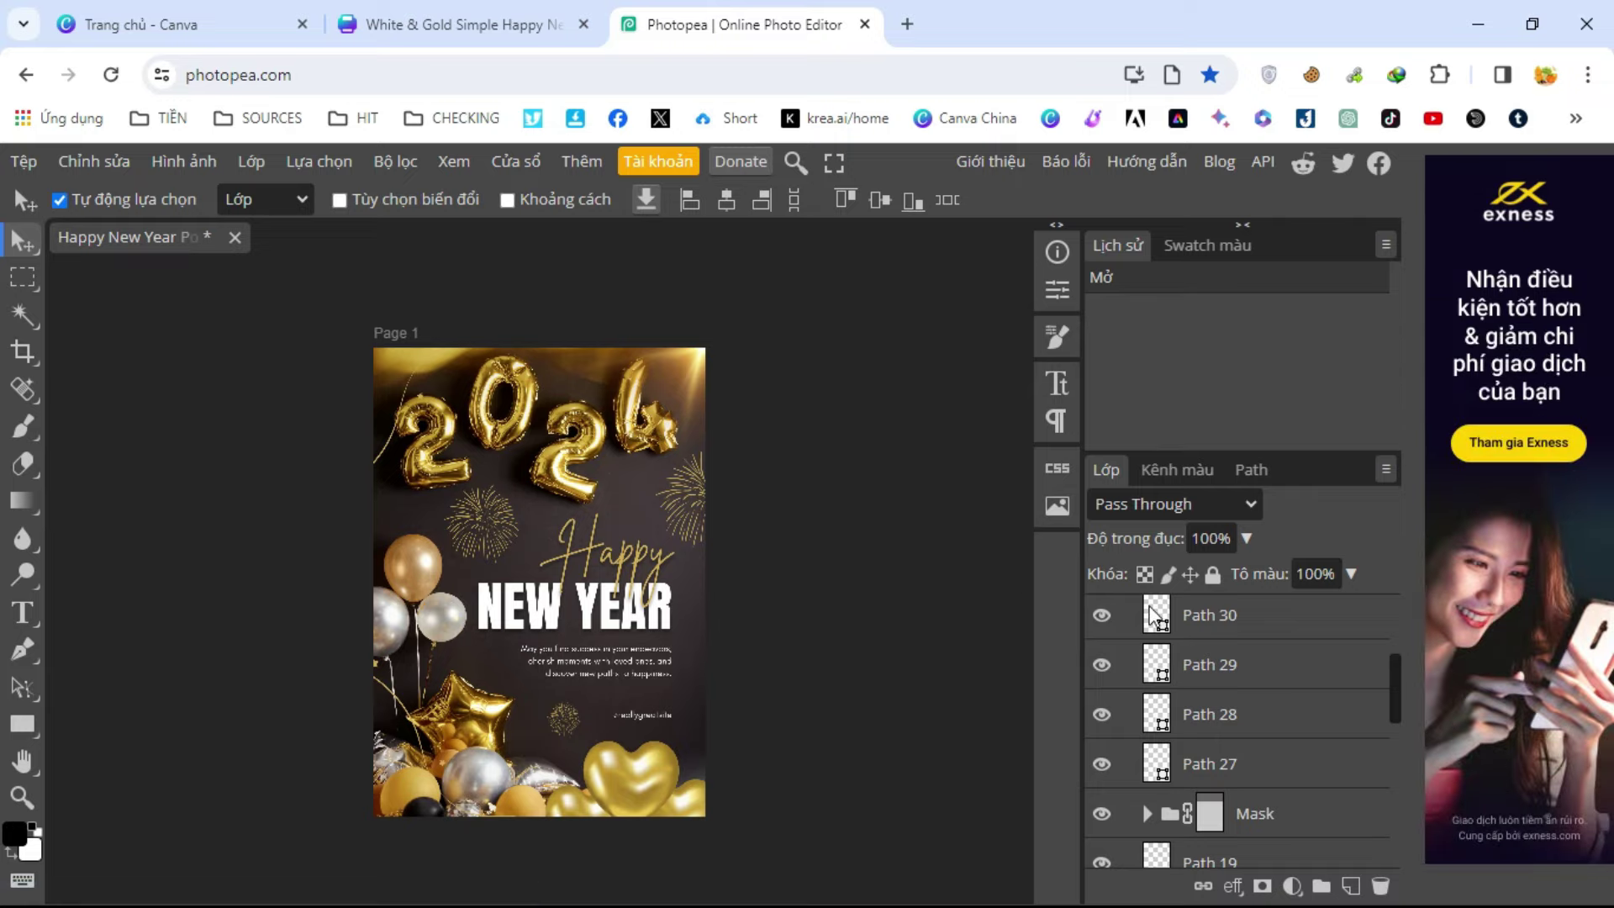
# Save the poster as Happy New Year Poster-pdf.psd on the Desktop
pyautogui.click(24, 161)
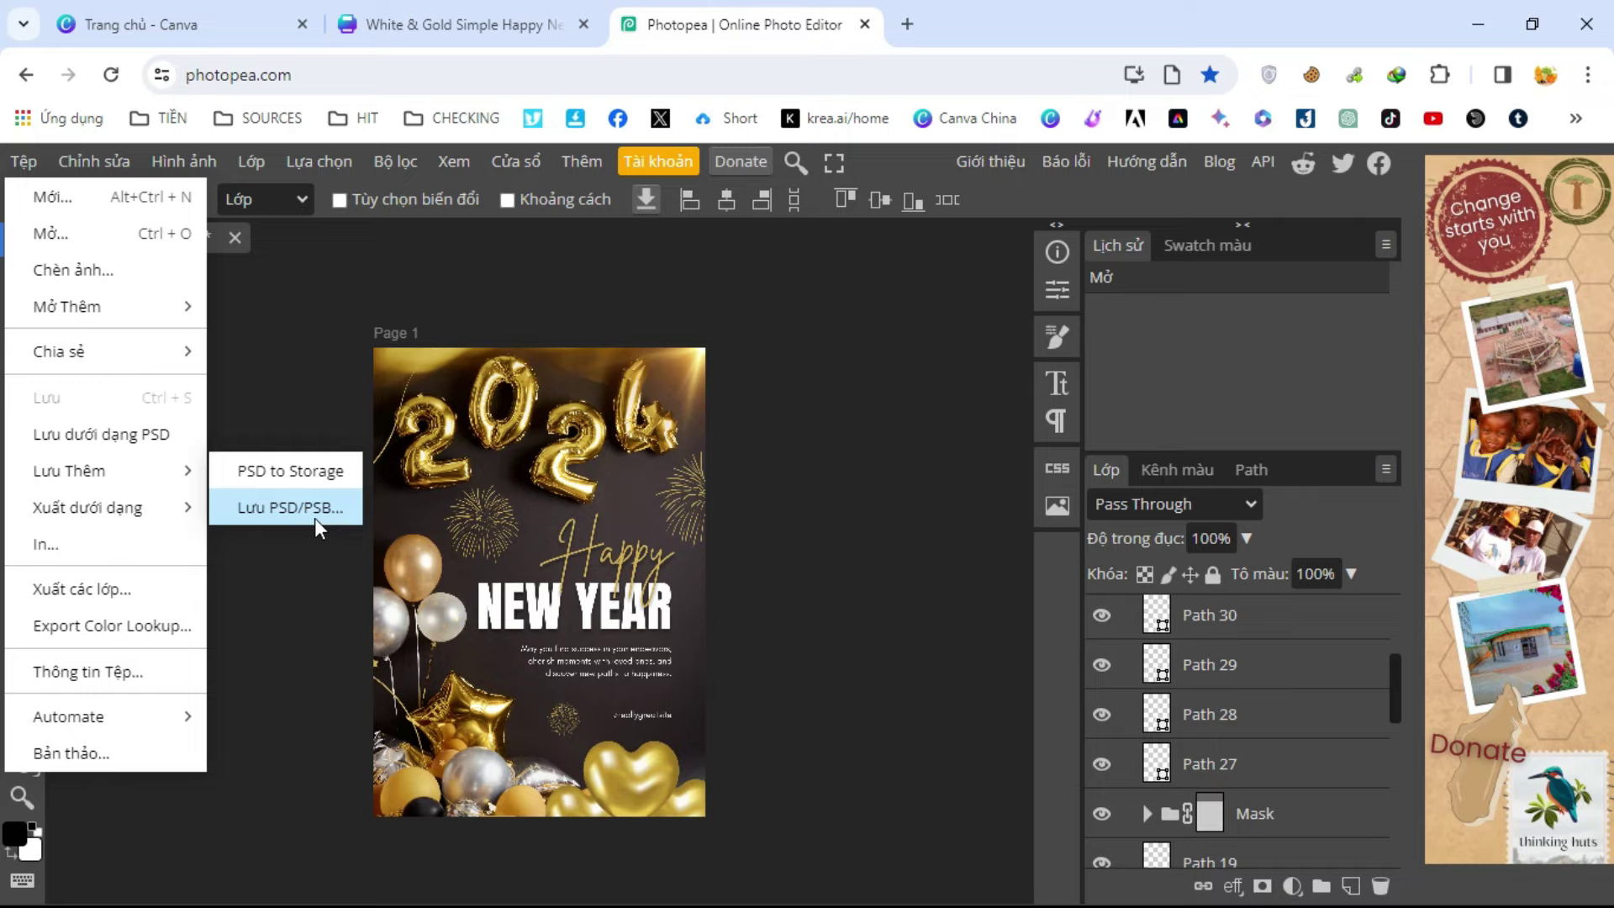
pyautogui.click(316, 514)
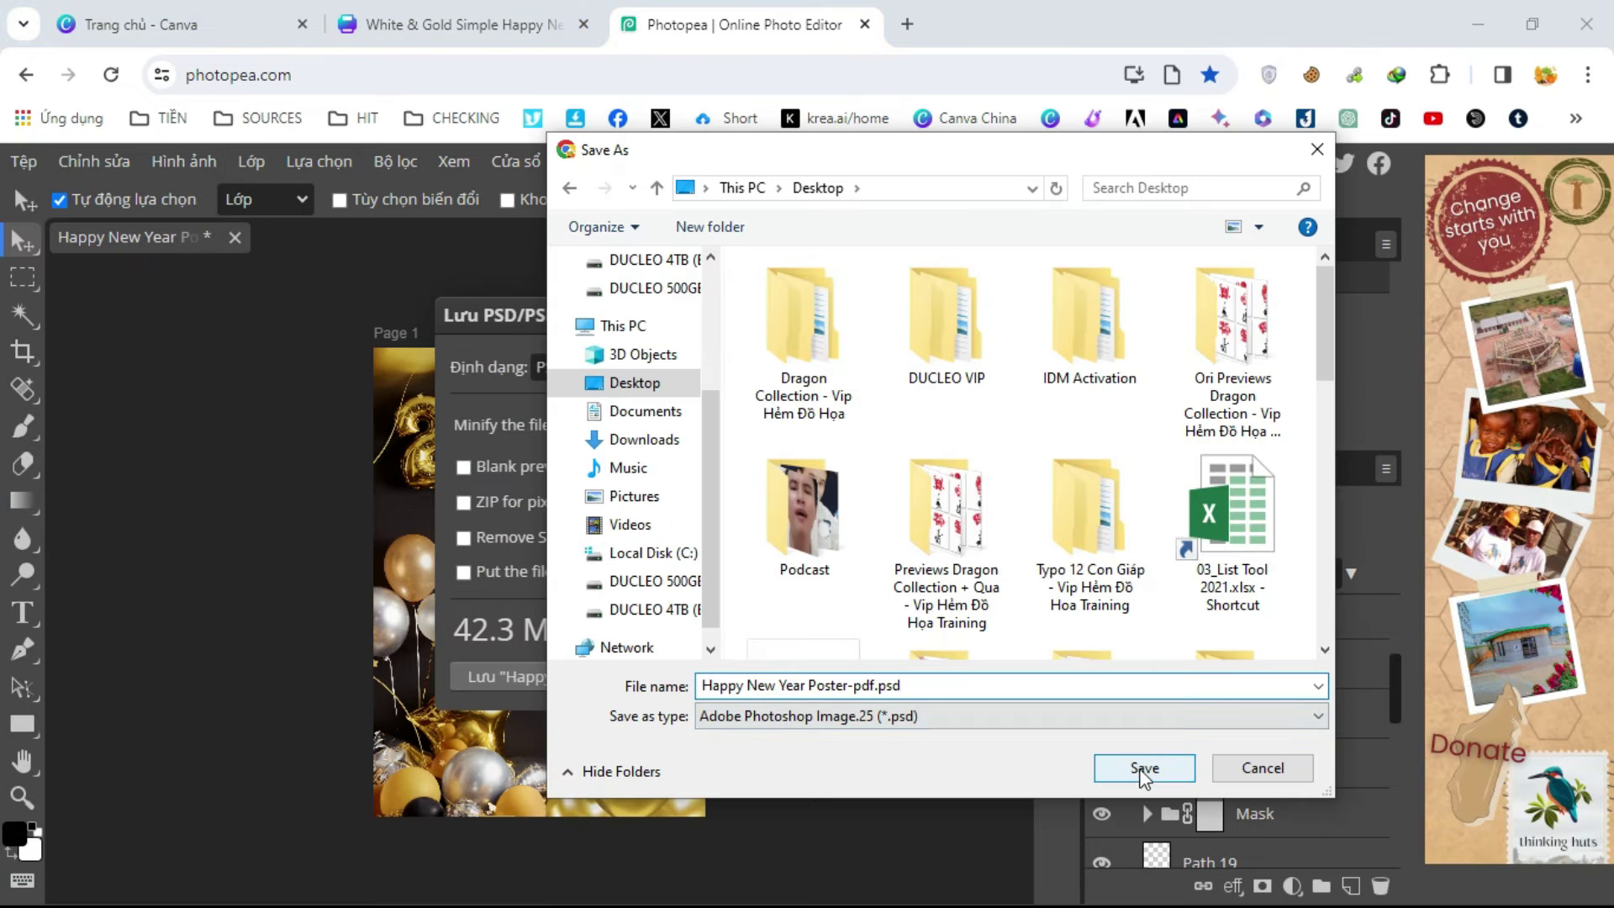
pyautogui.click(1145, 768)
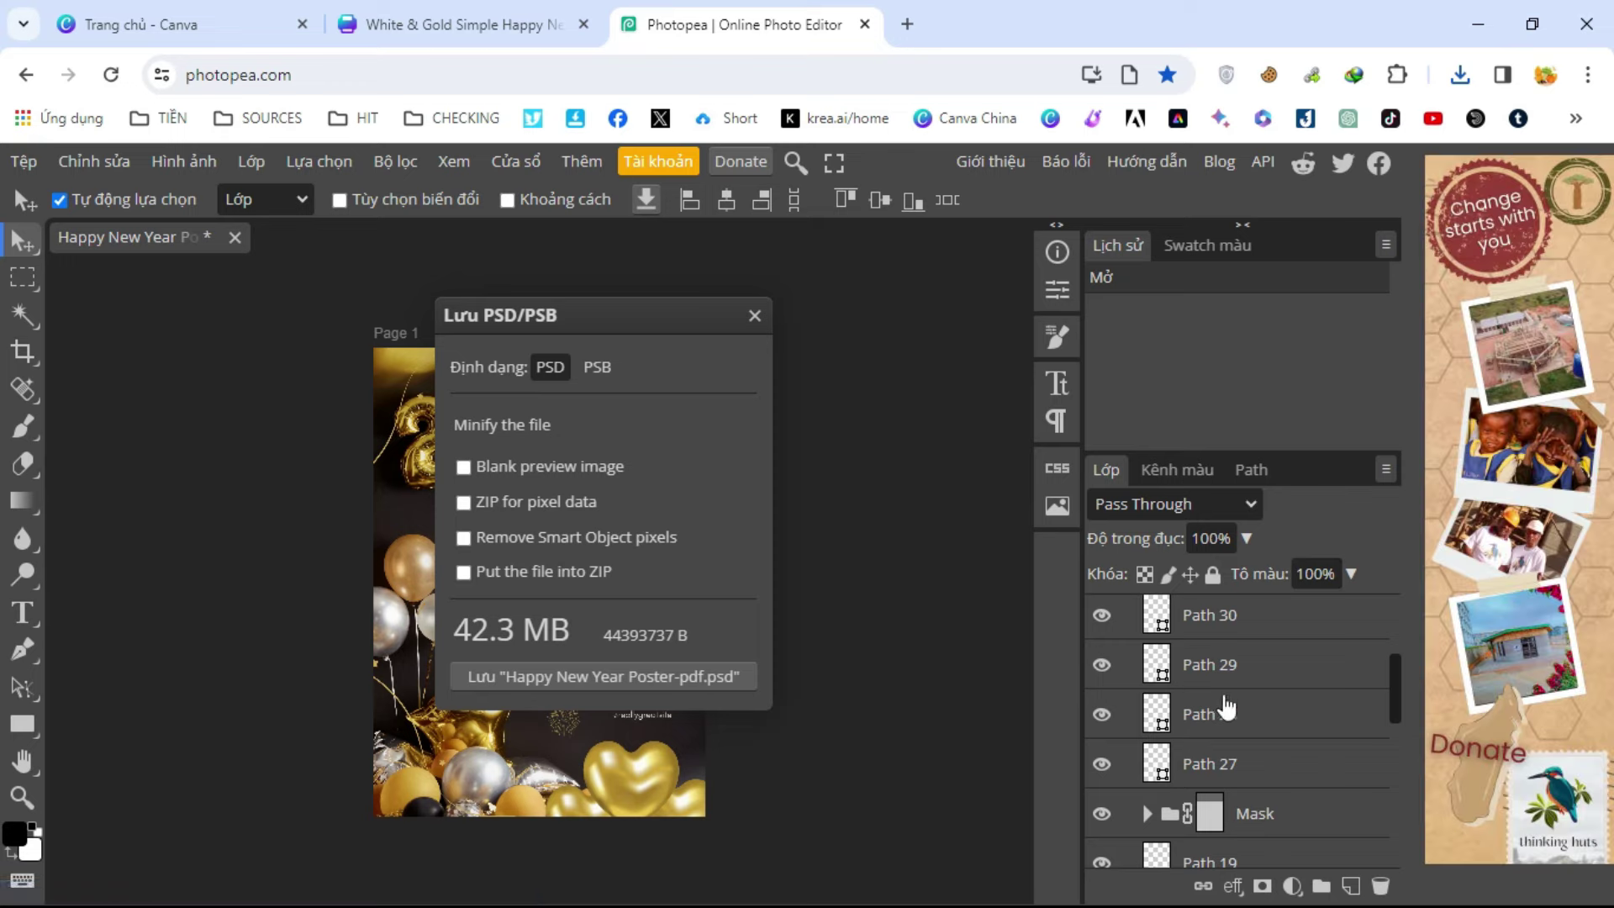
# Minimize the browser to get back to the desktop
pyautogui.scroll(-1, 1193, 715)
pyautogui.scroll(-1, 1199, 746)
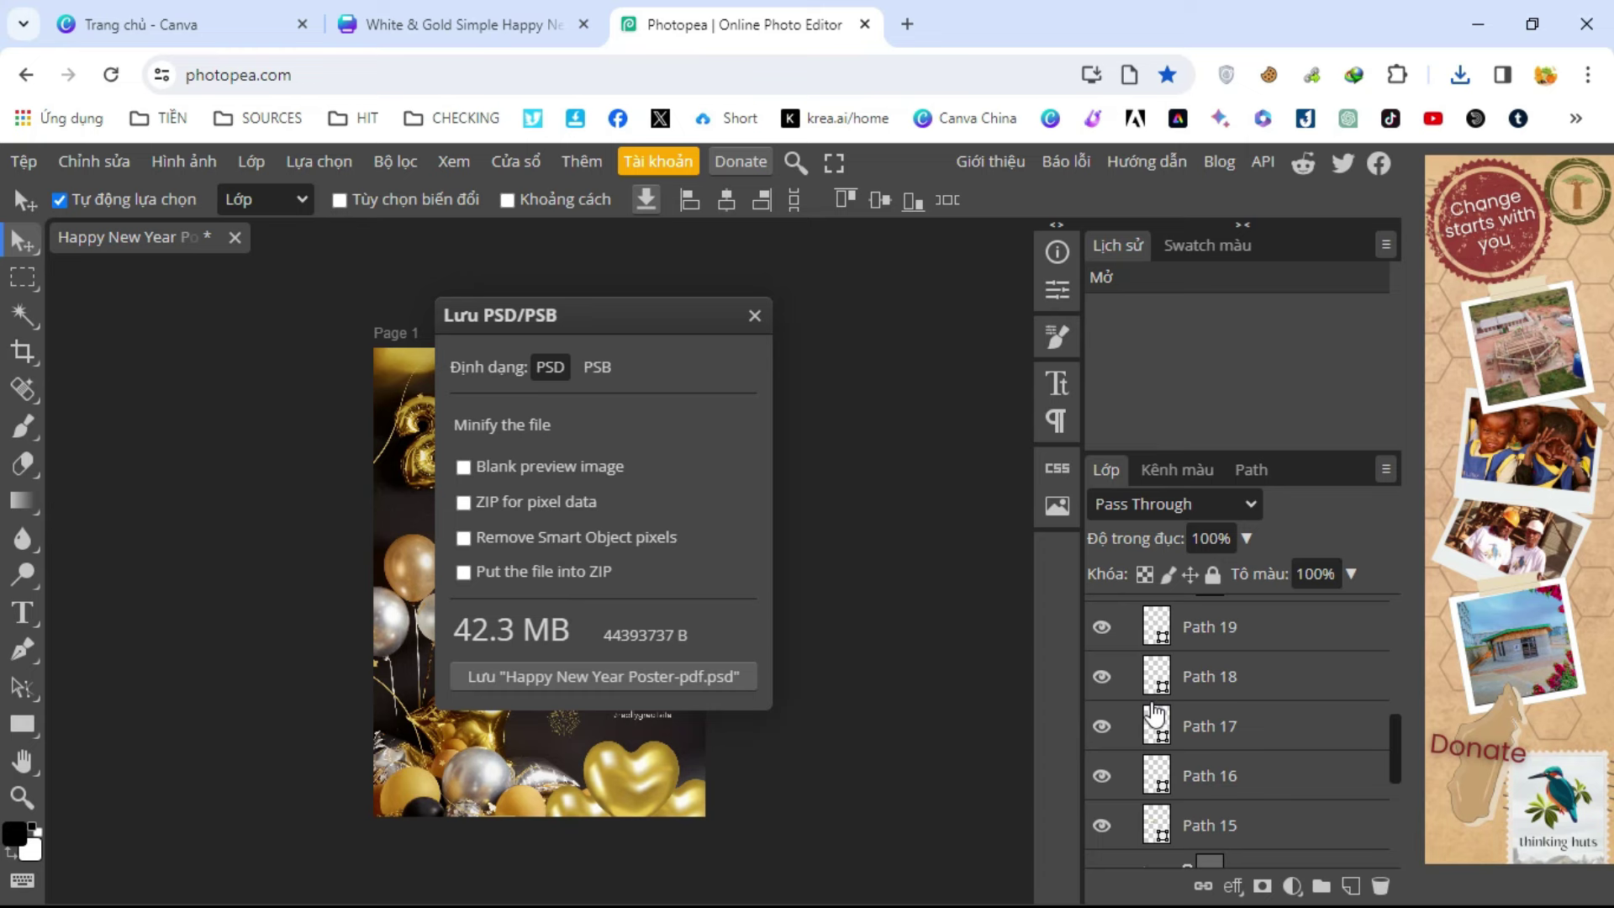
pyautogui.click(1586, 24)
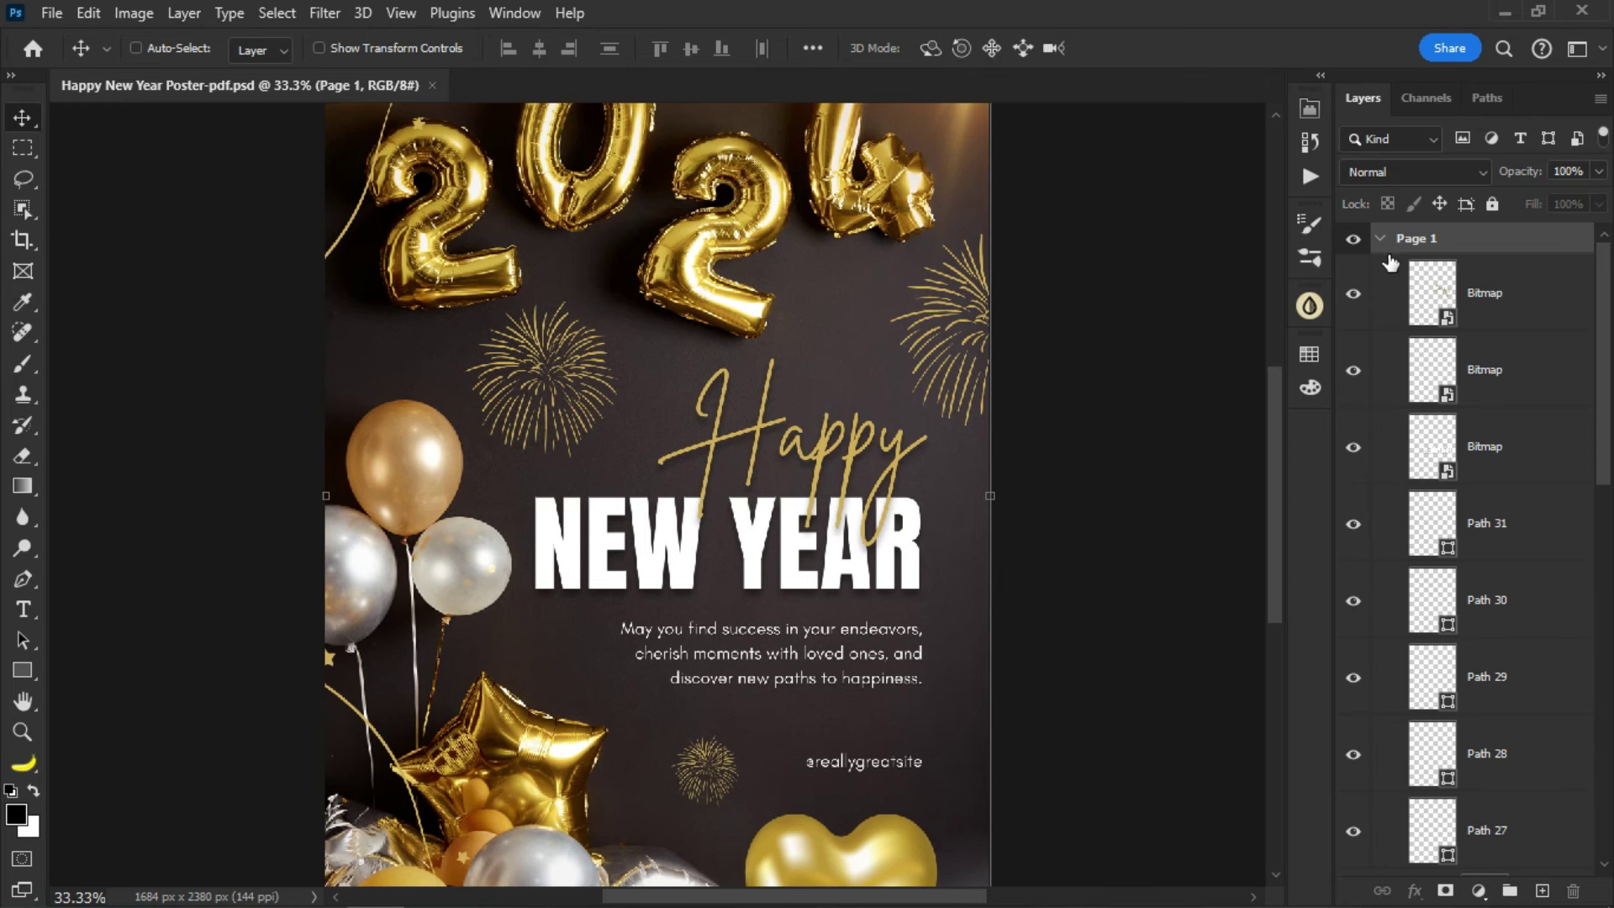
# Toggle the Happy, website text, NEW YEAR and Path 31 layers, then scroll to the Mask group
pyautogui.click(1354, 295)
pyautogui.click(1353, 371)
pyautogui.click(1353, 447)
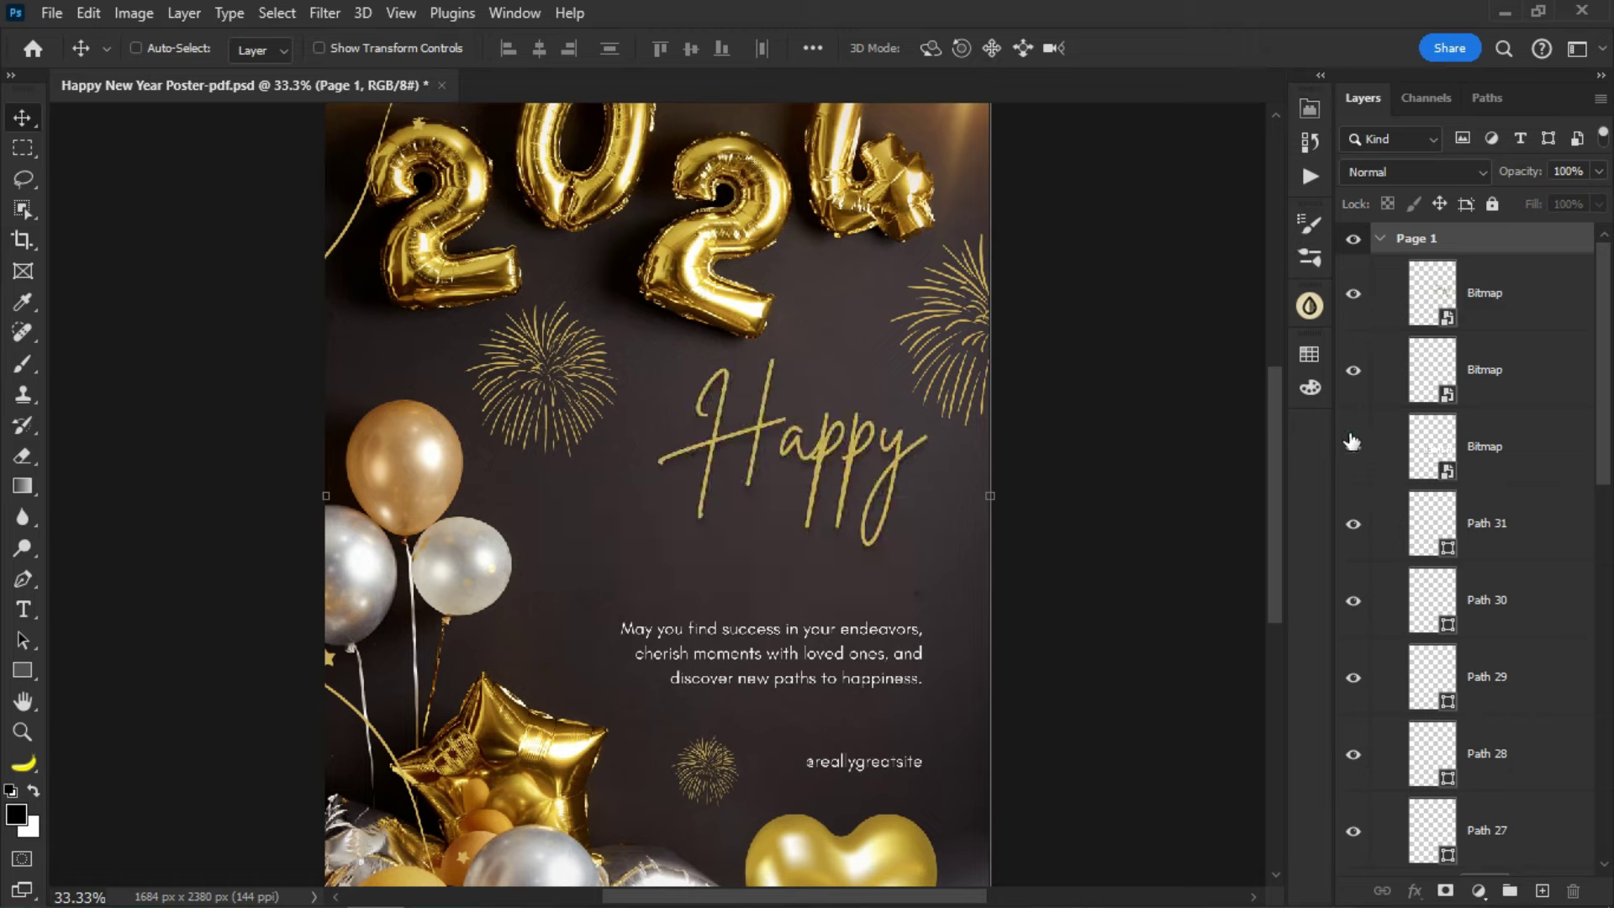
pyautogui.click(1353, 528)
pyautogui.click(1353, 528)
pyautogui.scroll(-2, 1355, 531)
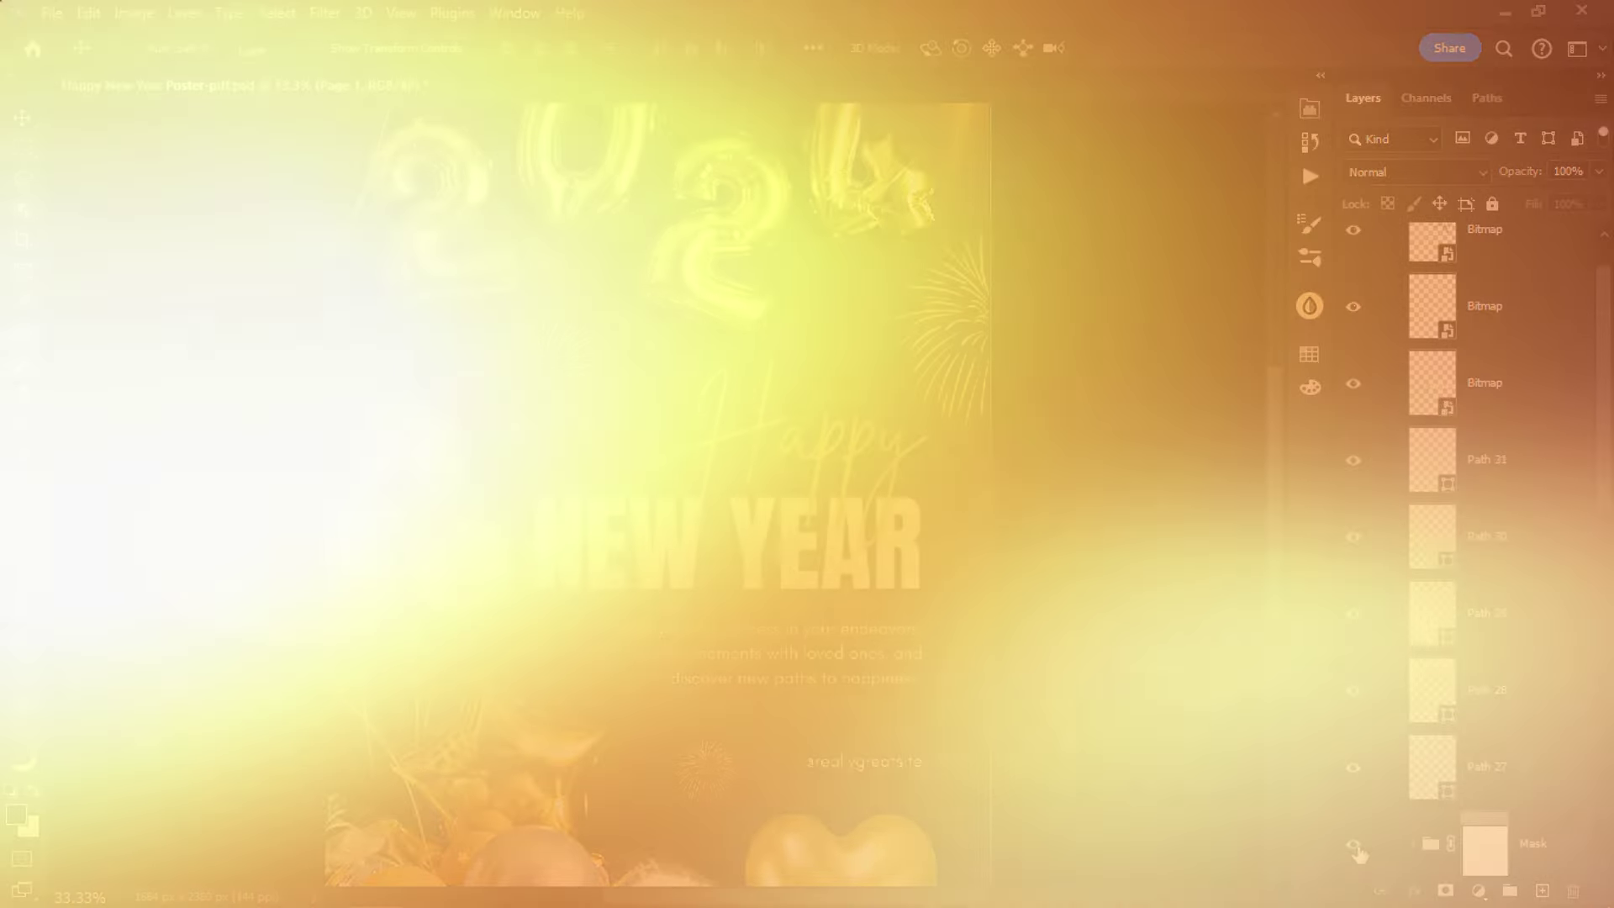